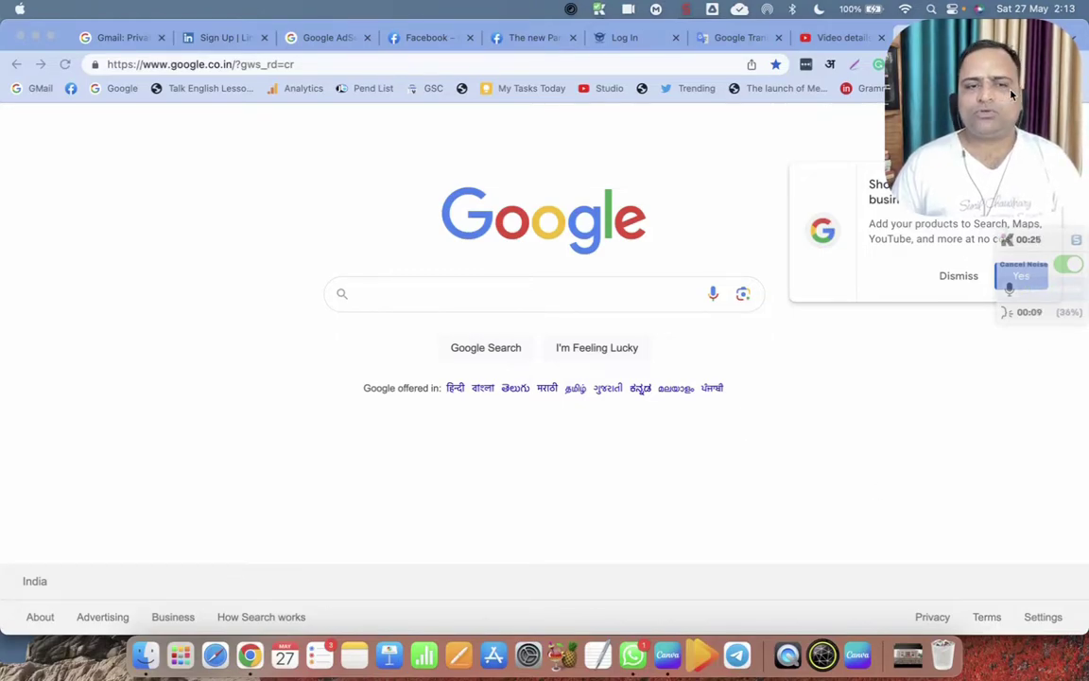
Load the careerbuildingschool.com homepage from the address-bar autocomplete for 'car'
drag(1019, 187, 989, 390)
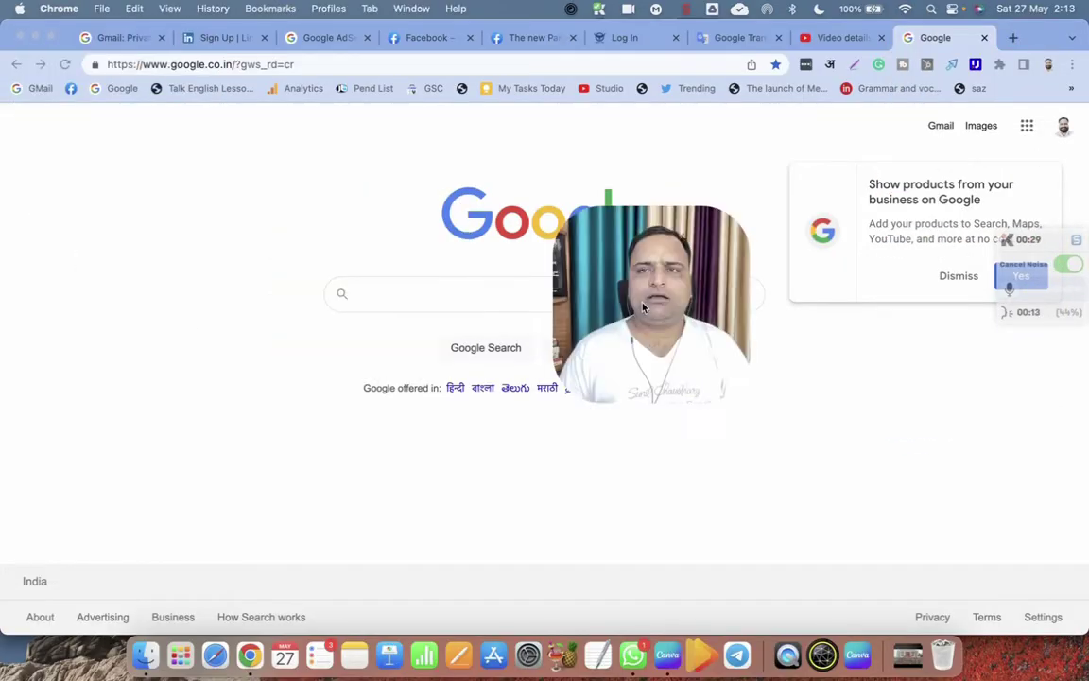
click(387, 62)
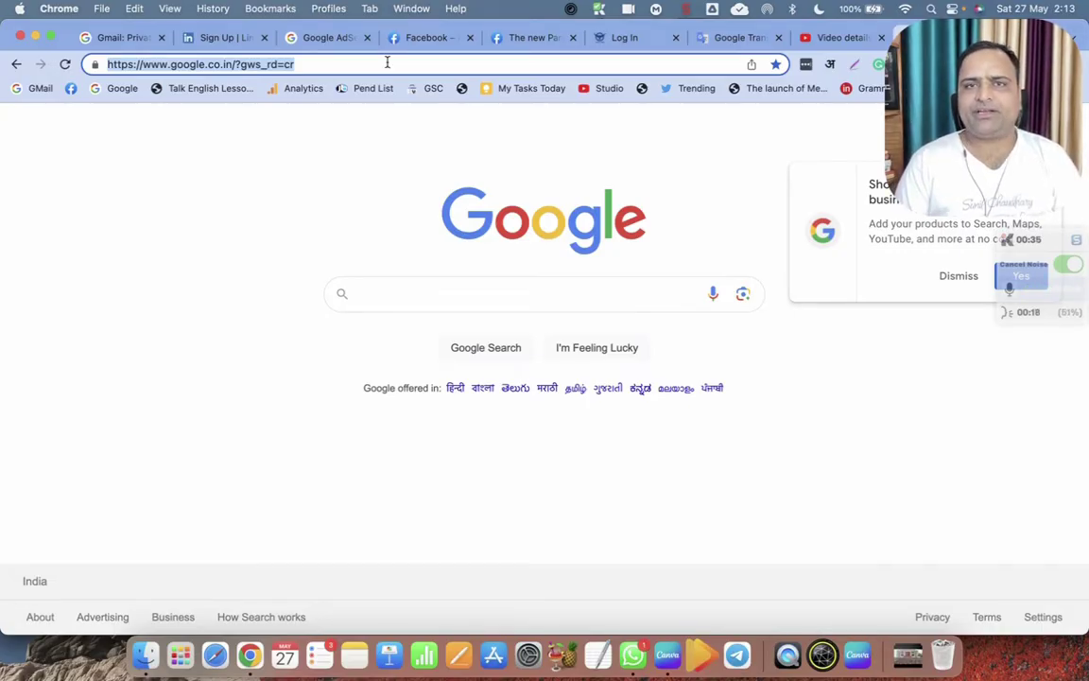
text(ca)
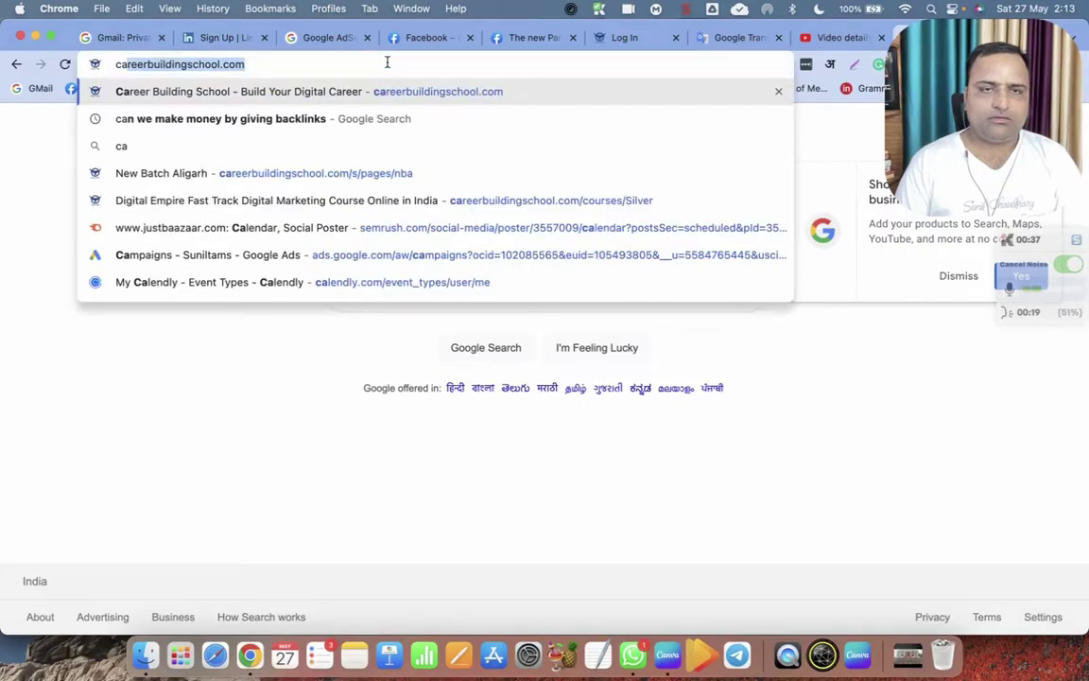
text(r)
key(Return)
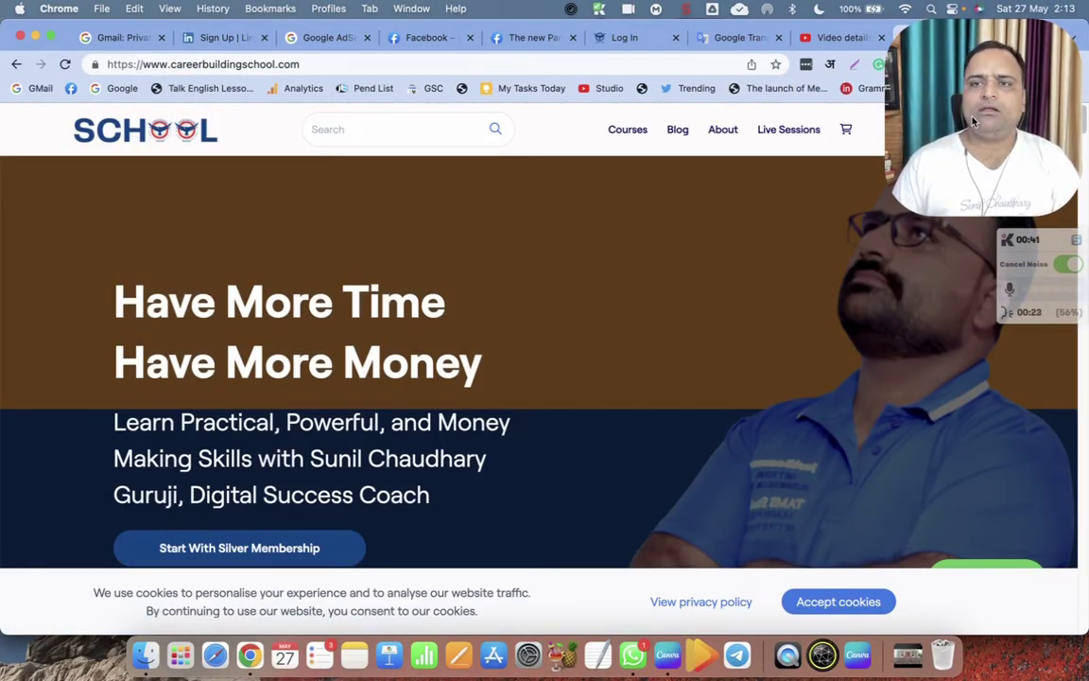
Open the school's Courses store and open the Category list to filter by A Basic
drag(974, 121, 978, 433)
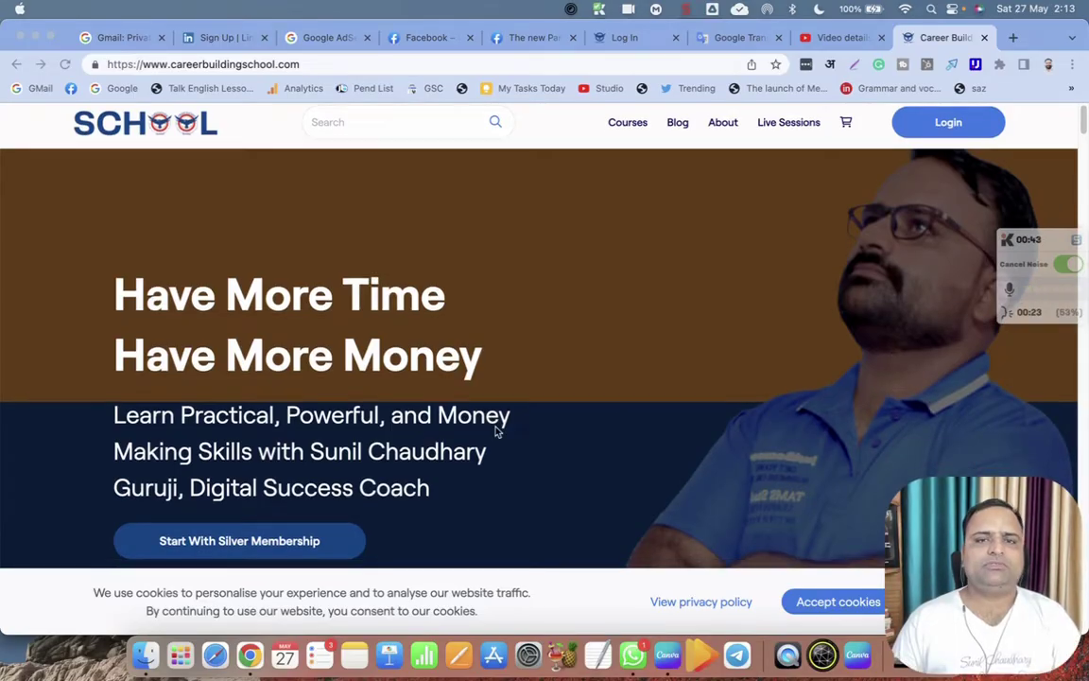
scroll(496, 430, down, 5)
scroll(567, 435, up, 5)
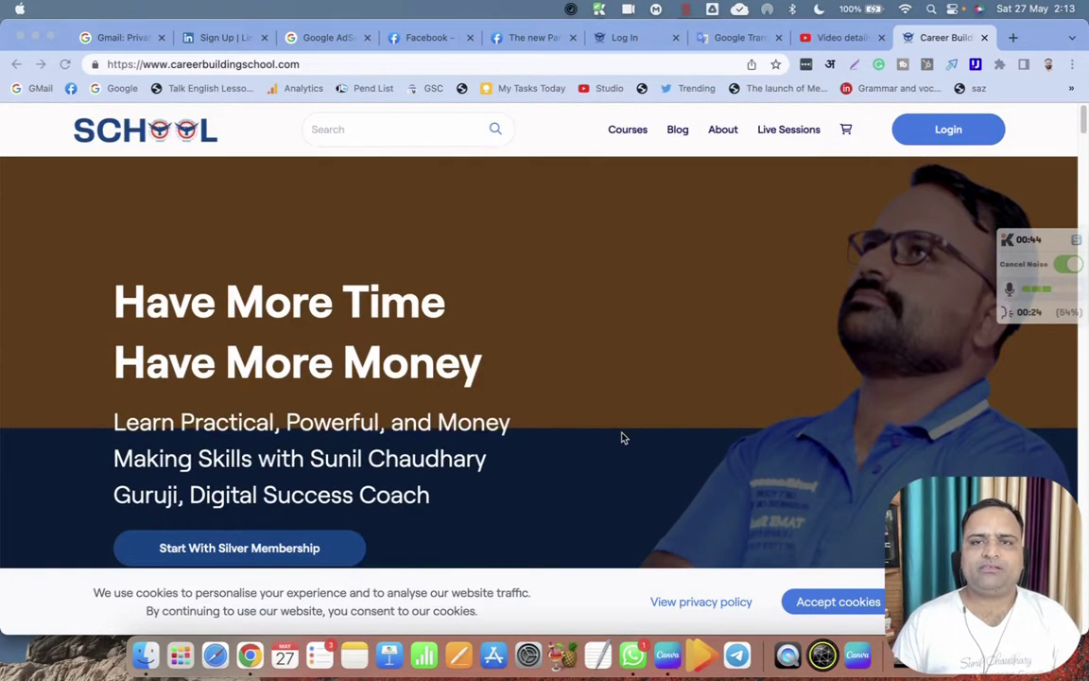
click(622, 135)
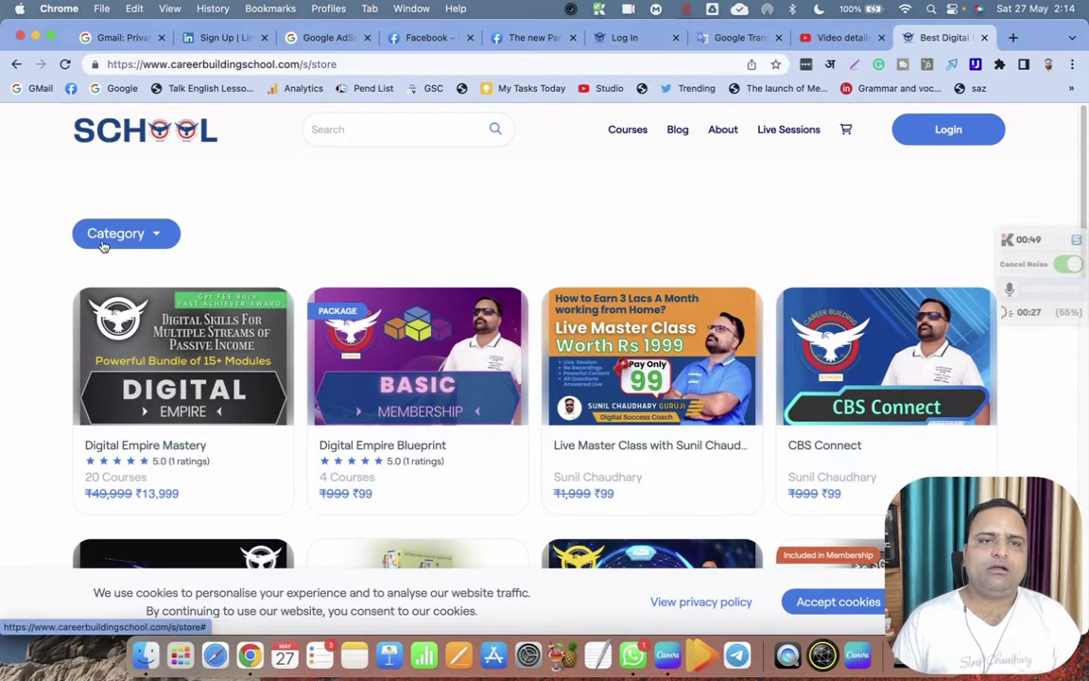
click(123, 242)
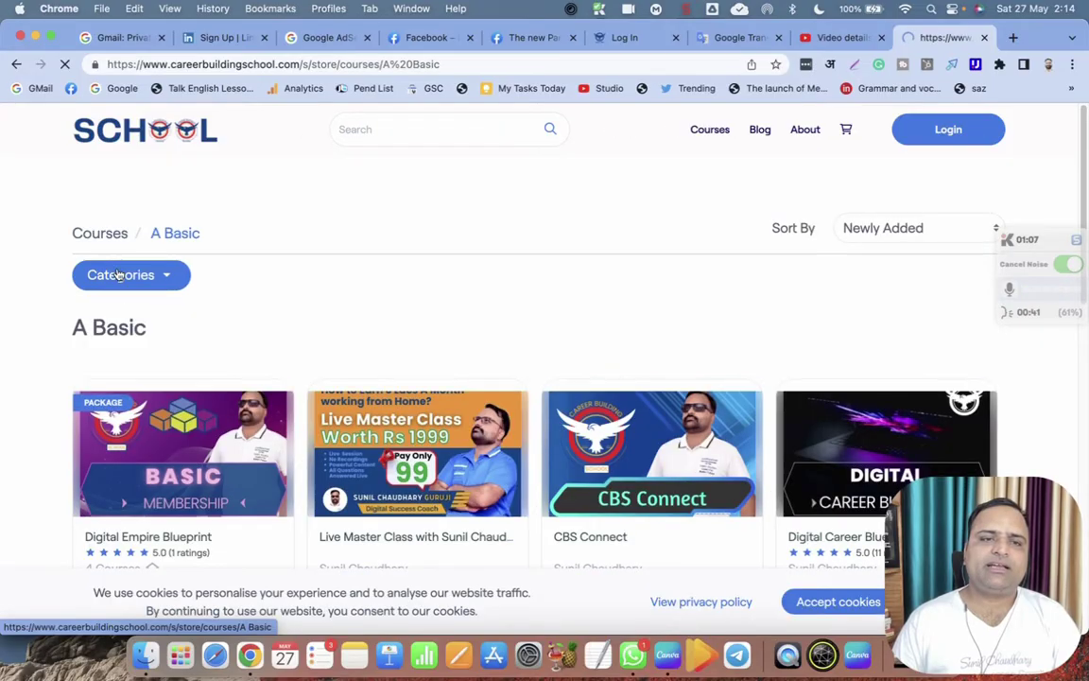
scroll(288, 443, down, 3)
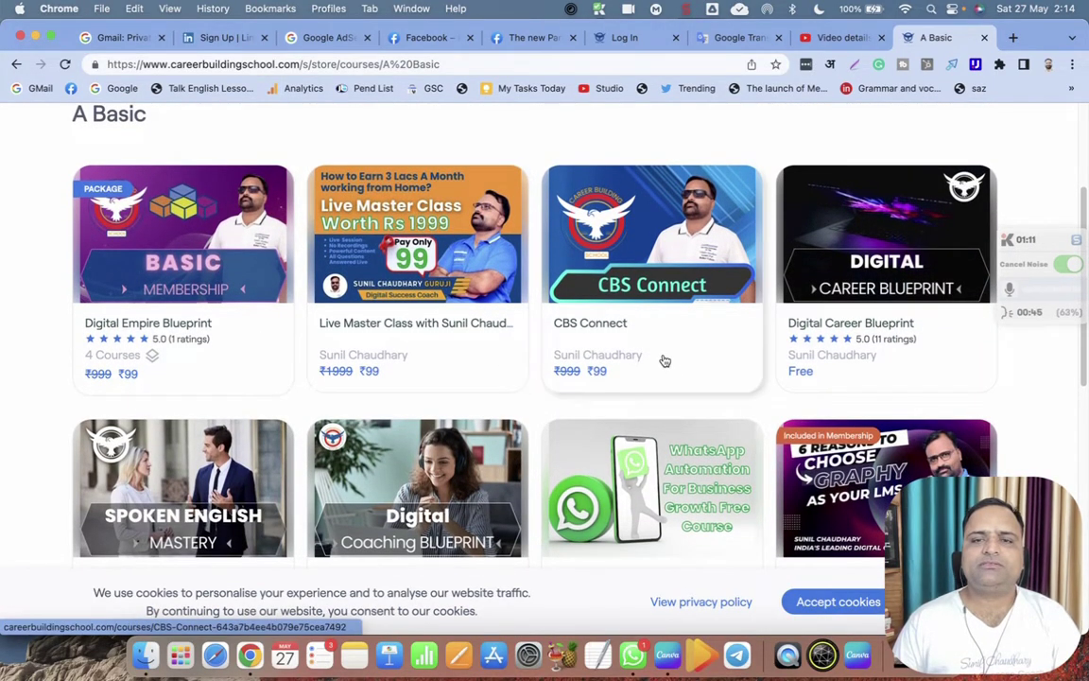
scroll(893, 327, down, 2)
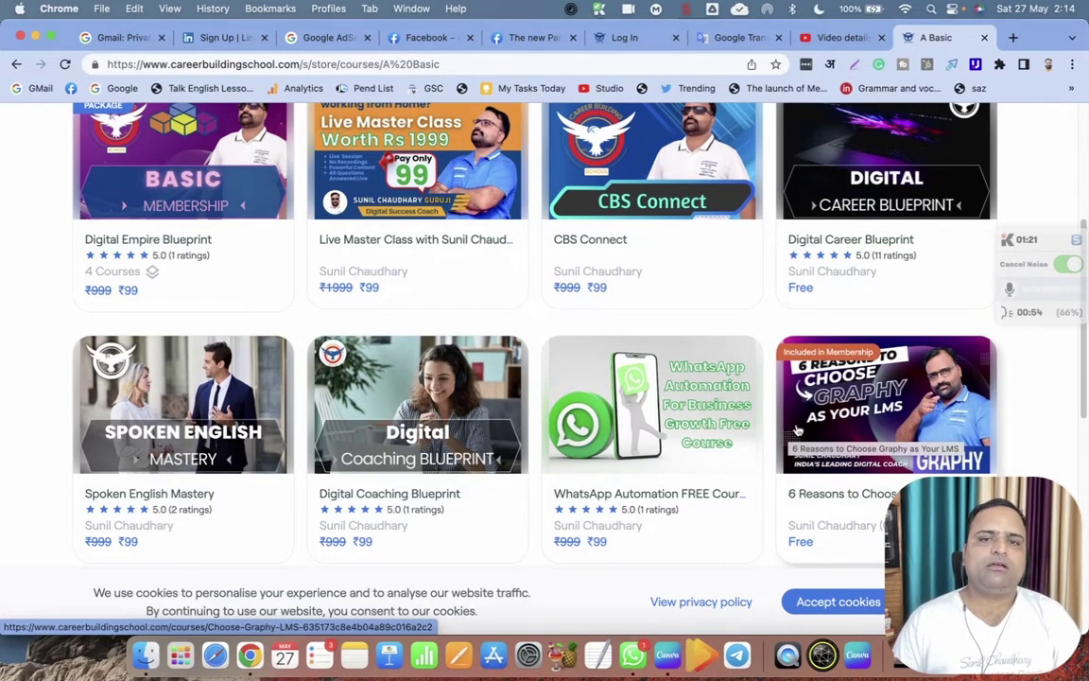
scroll(797, 430, up, 3)
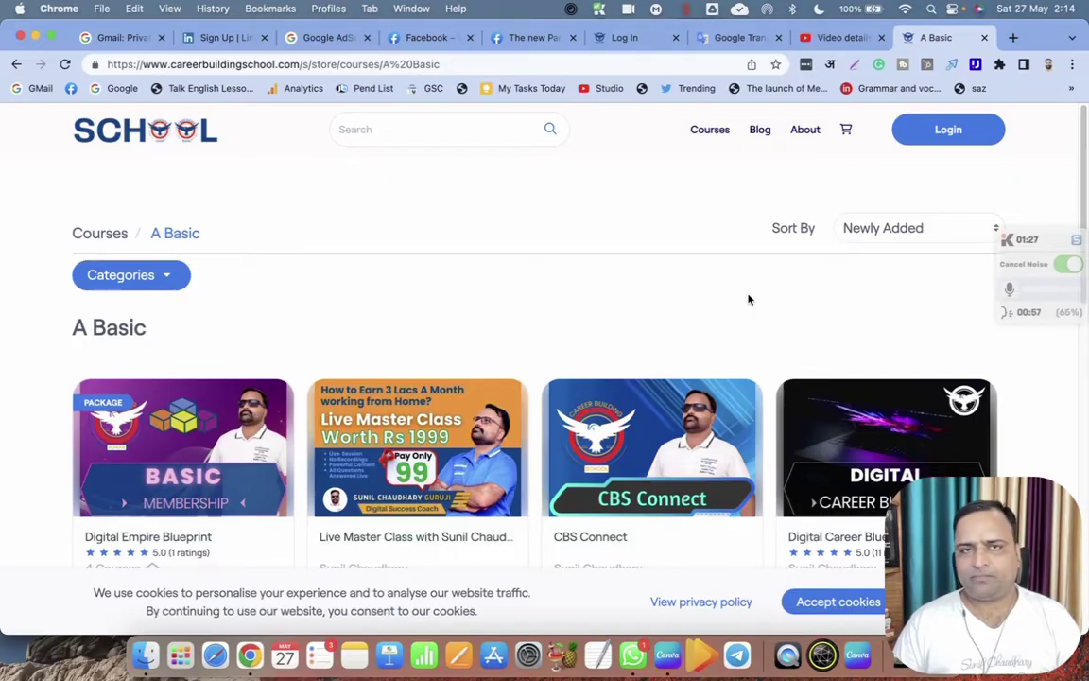
Log in with Continue with Google, pick the account, and reach the admin Dashboard
click(953, 132)
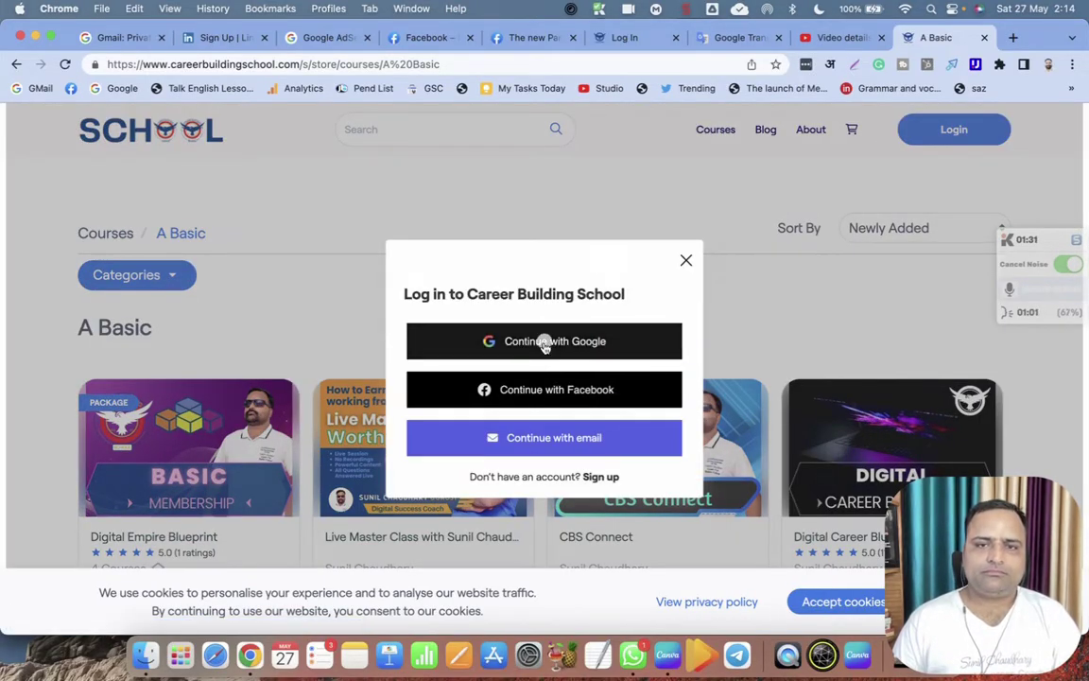
click(545, 346)
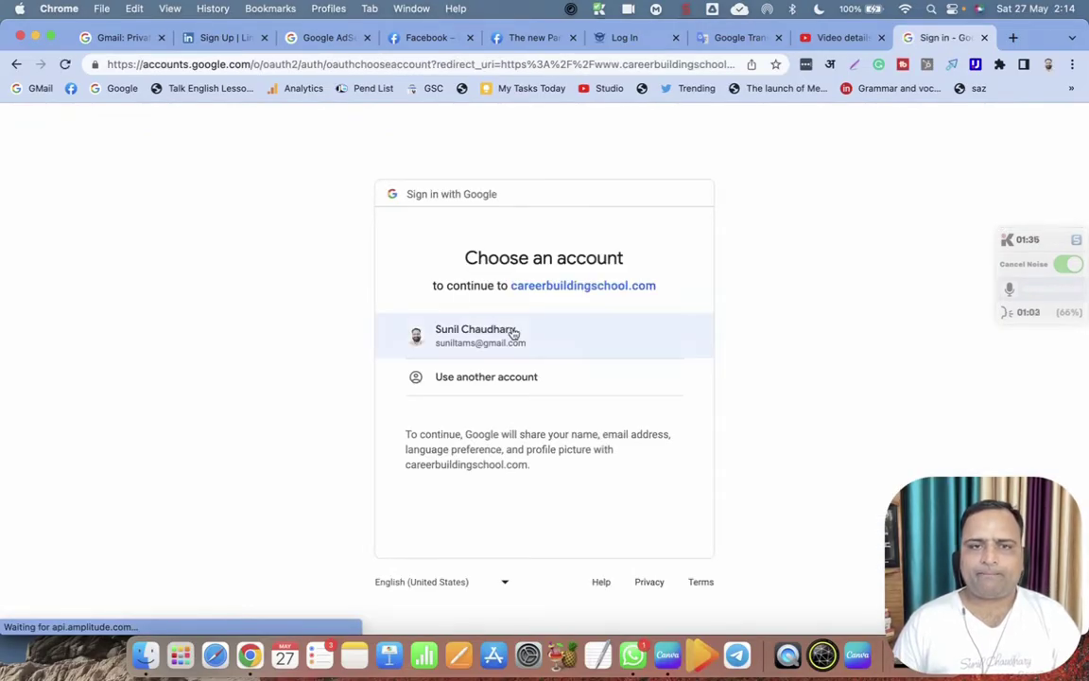
click(512, 332)
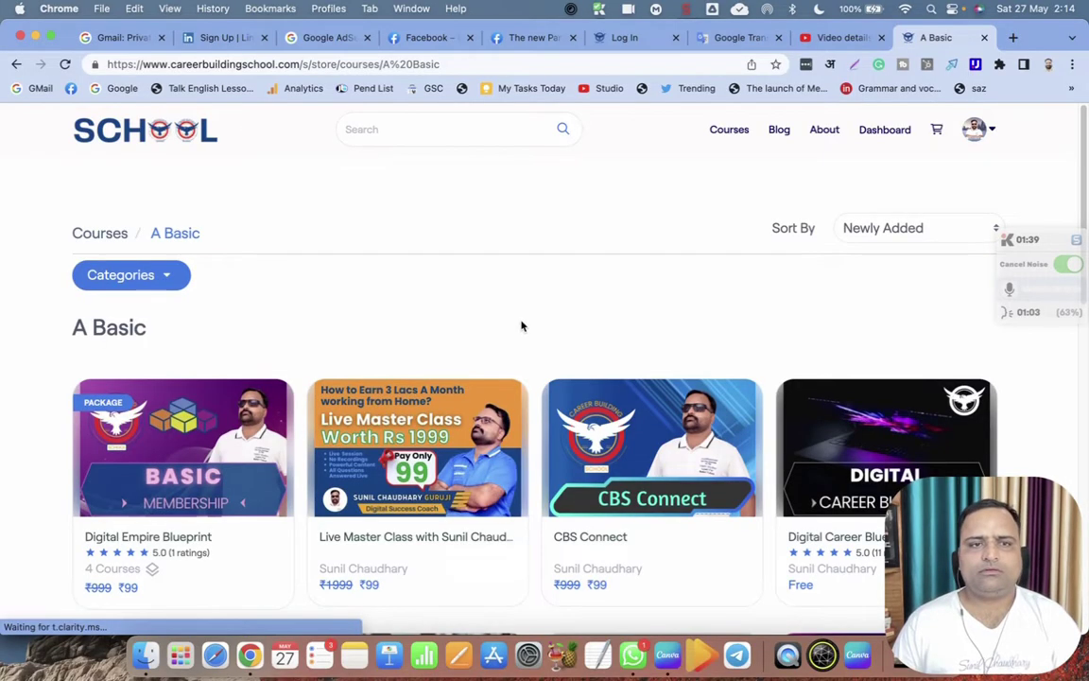
click(889, 138)
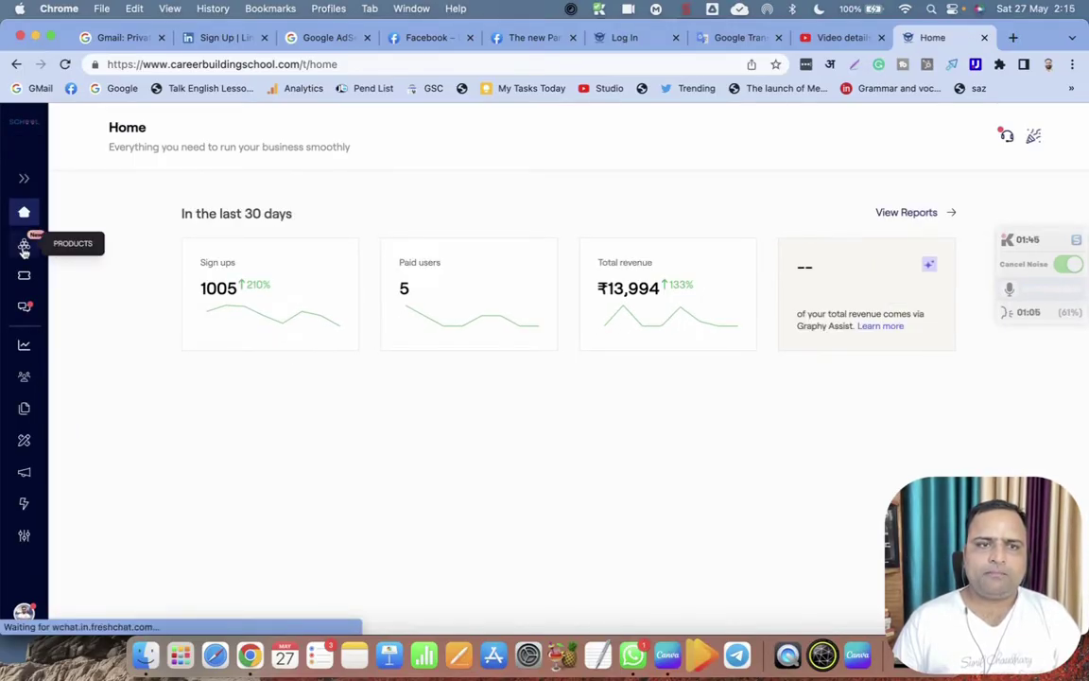
Go from Products in the sidebar to the Packages list showing six packages
click(24, 247)
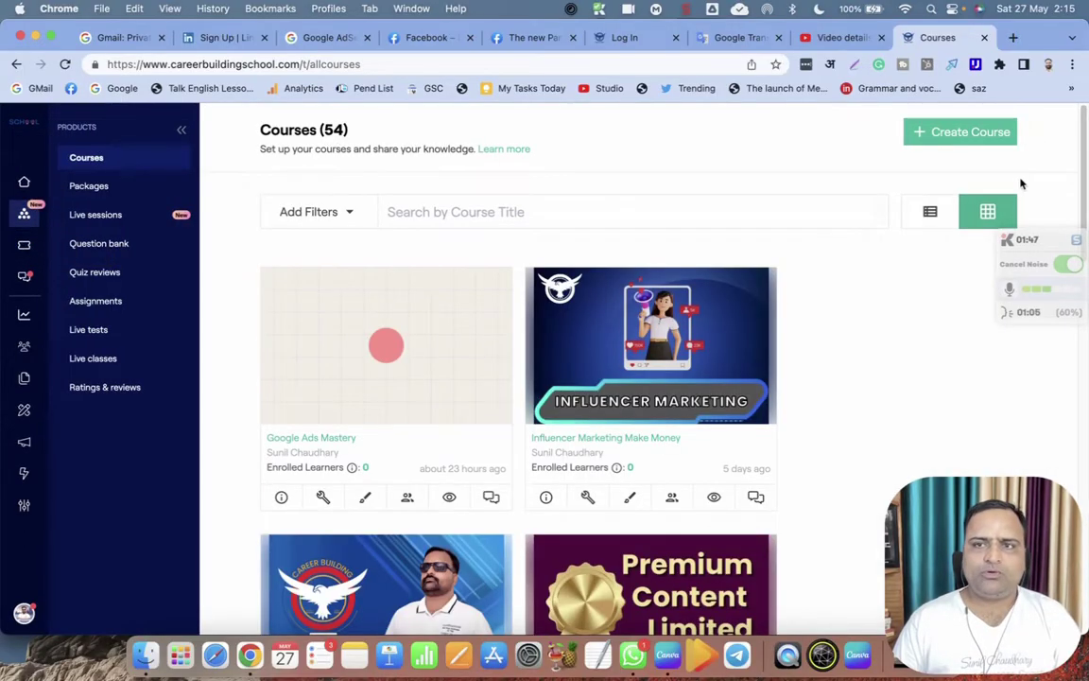
click(97, 189)
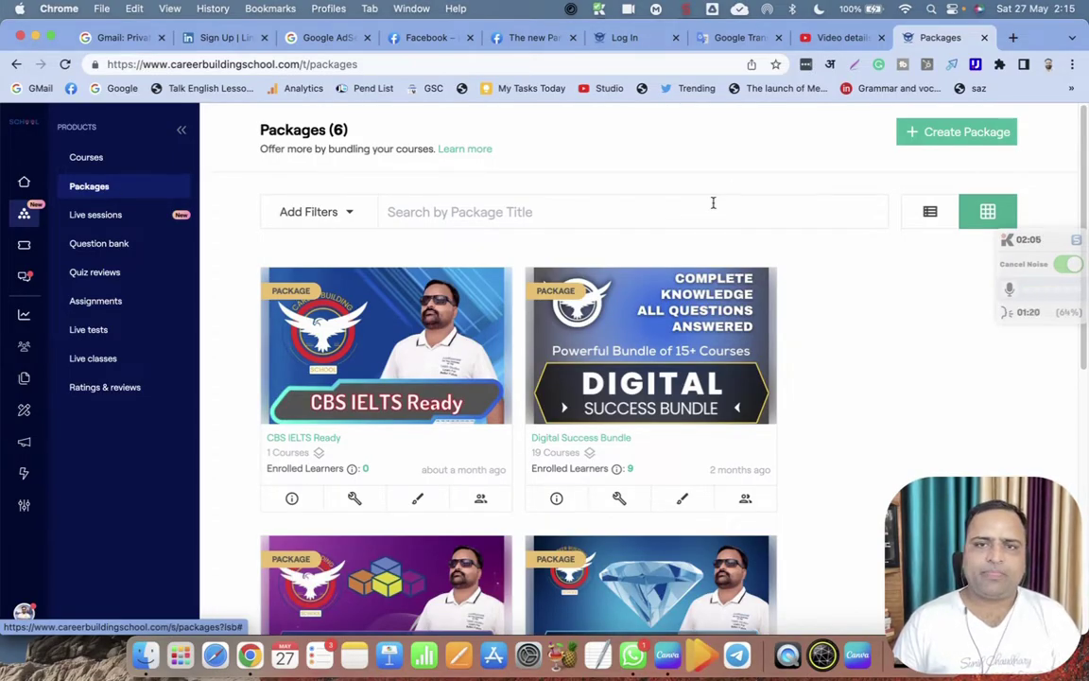
scroll(662, 283, down, 3)
scroll(616, 358, down, 3)
scroll(615, 358, up, 5)
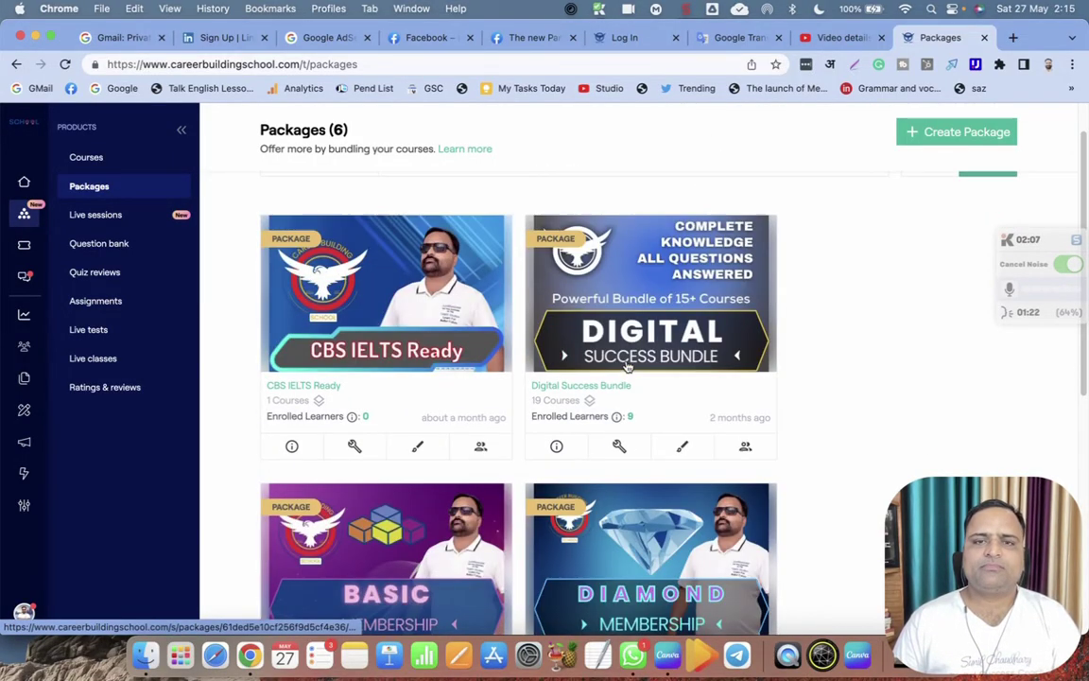
Submit a new package titled 'Success Package' and land on its empty Package Builder
click(974, 134)
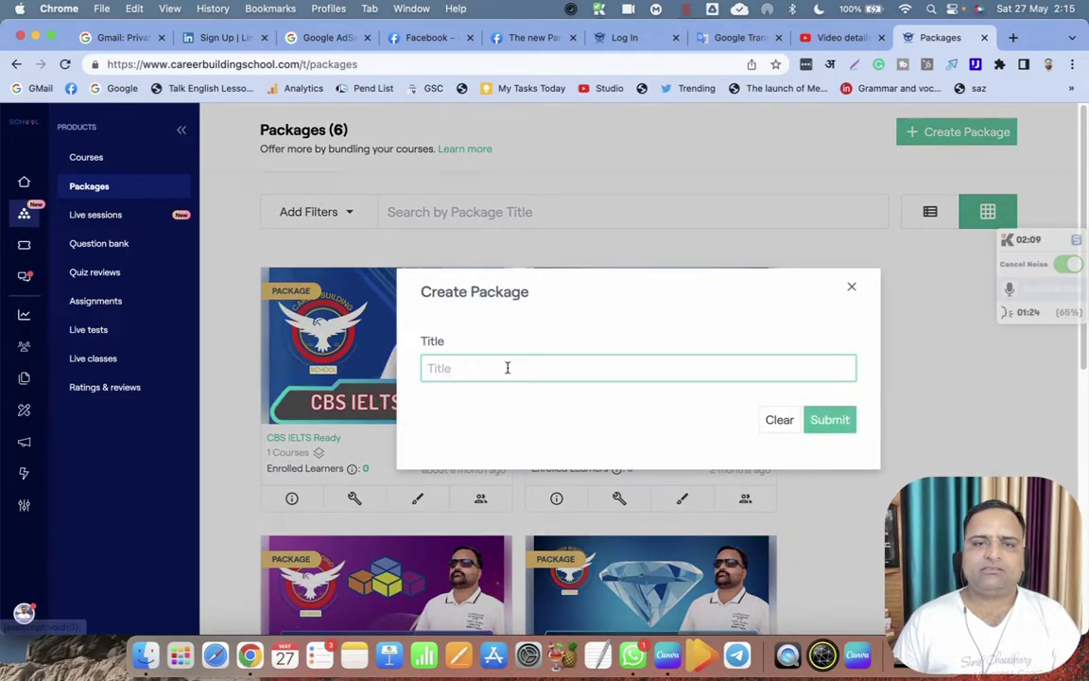
text(Success Package)
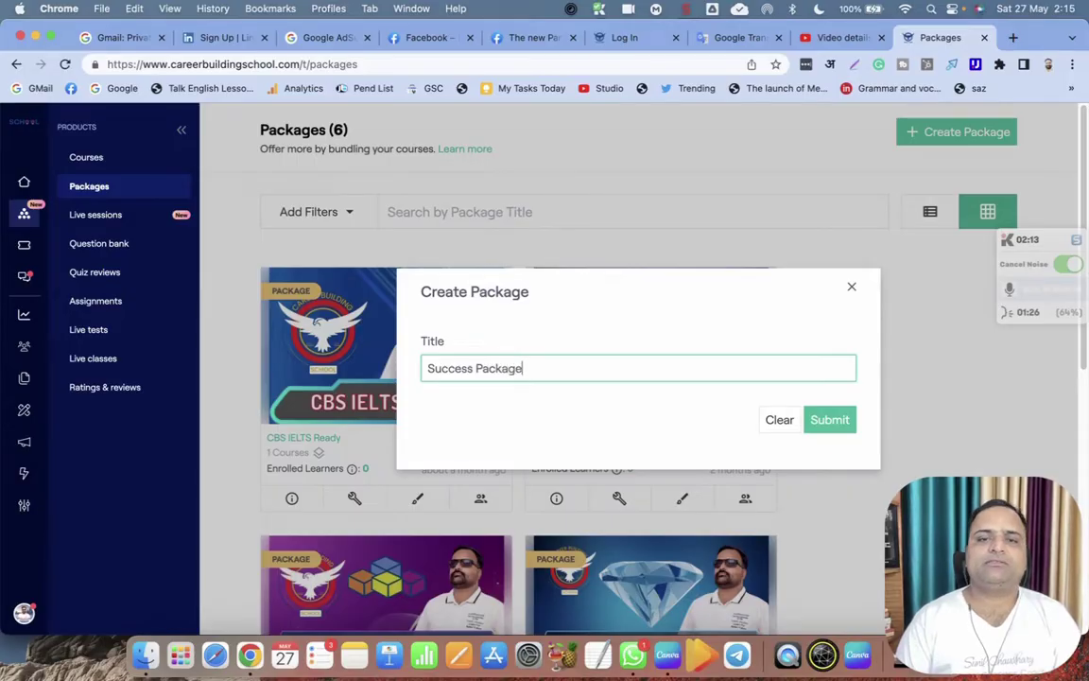
click(833, 423)
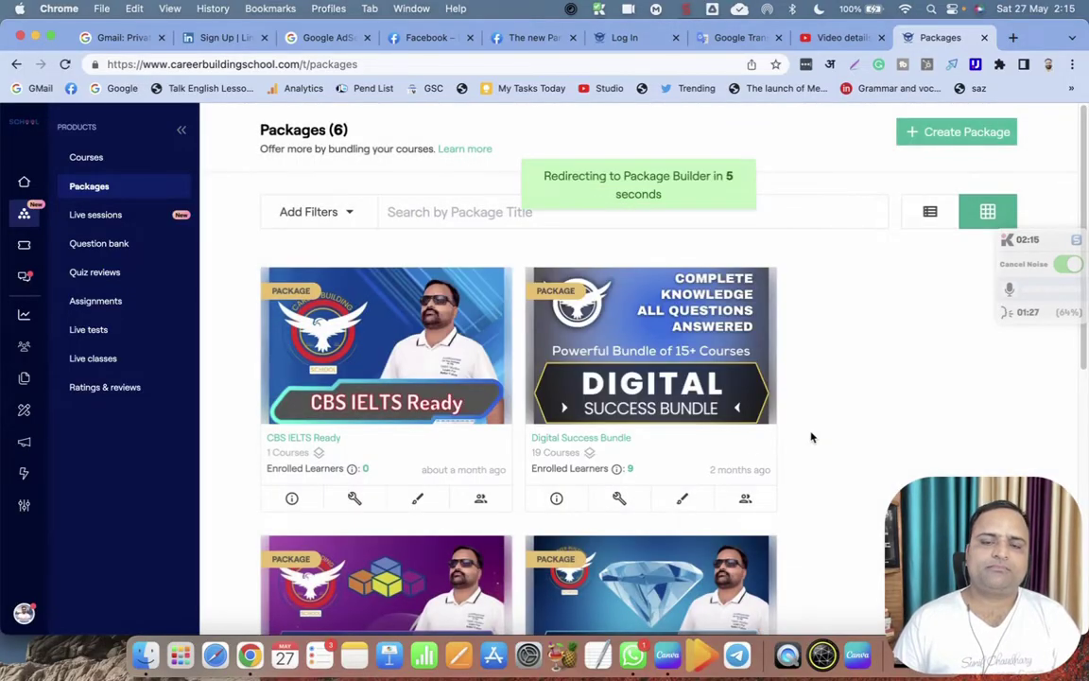
scroll(735, 451, down, 5)
scroll(735, 450, up, 2)
scroll(733, 451, up, 4)
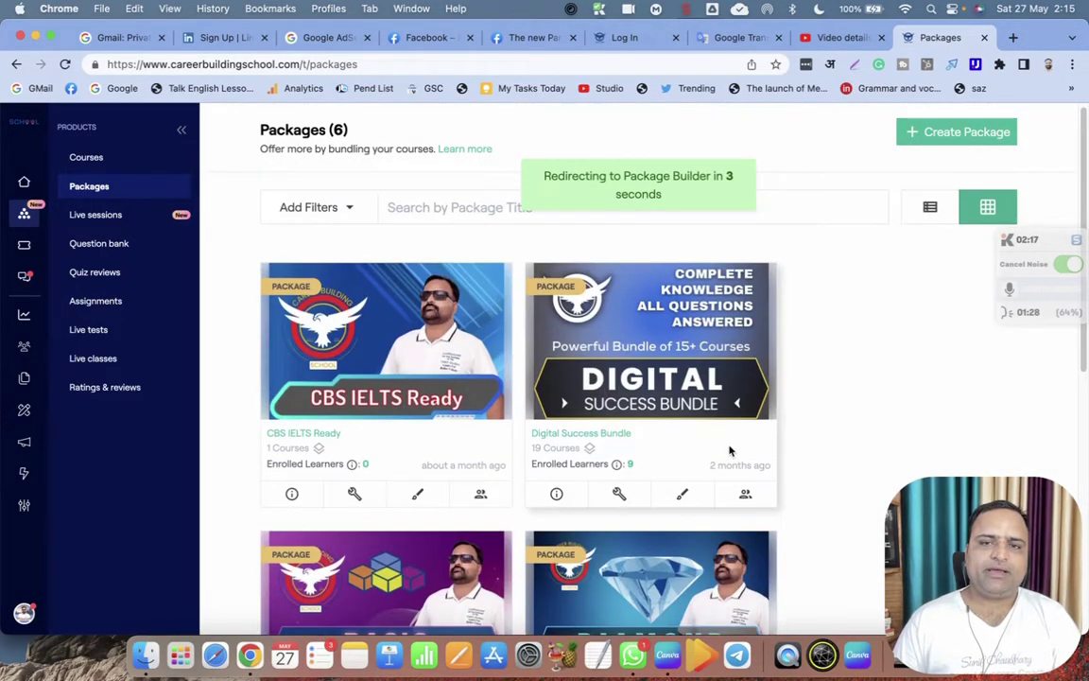
scroll(730, 451, down, 3)
scroll(730, 451, down, 3)
scroll(731, 451, down, 1)
scroll(718, 452, up, 4)
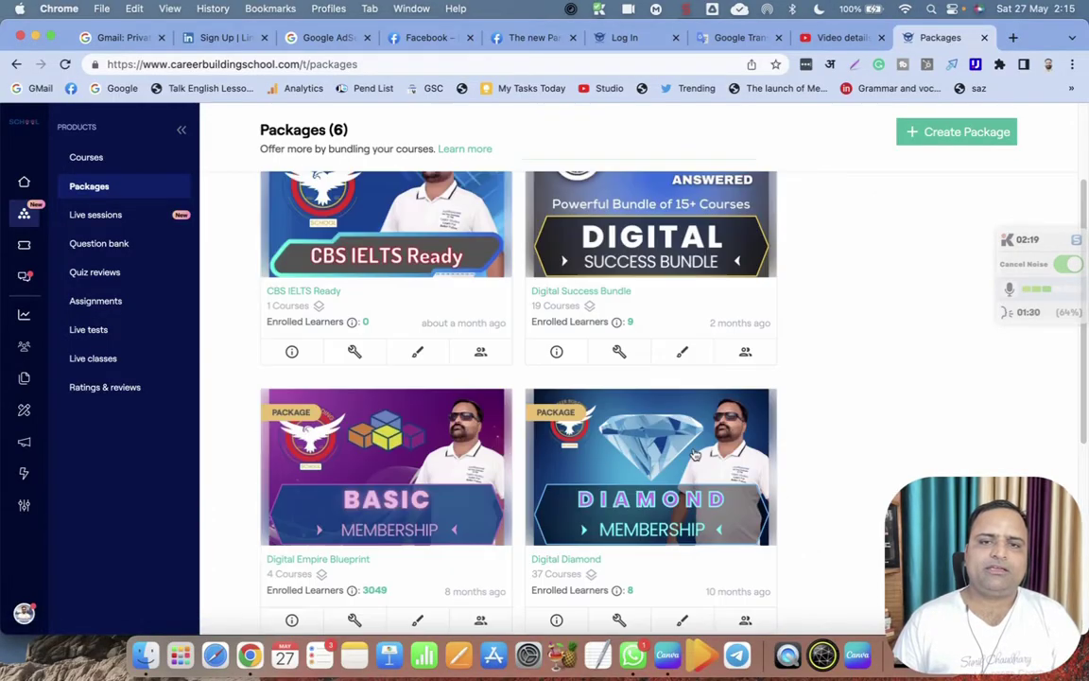
scroll(662, 454, up, 3)
scroll(621, 450, down, 5)
scroll(612, 478, up, 2)
scroll(577, 423, up, 3)
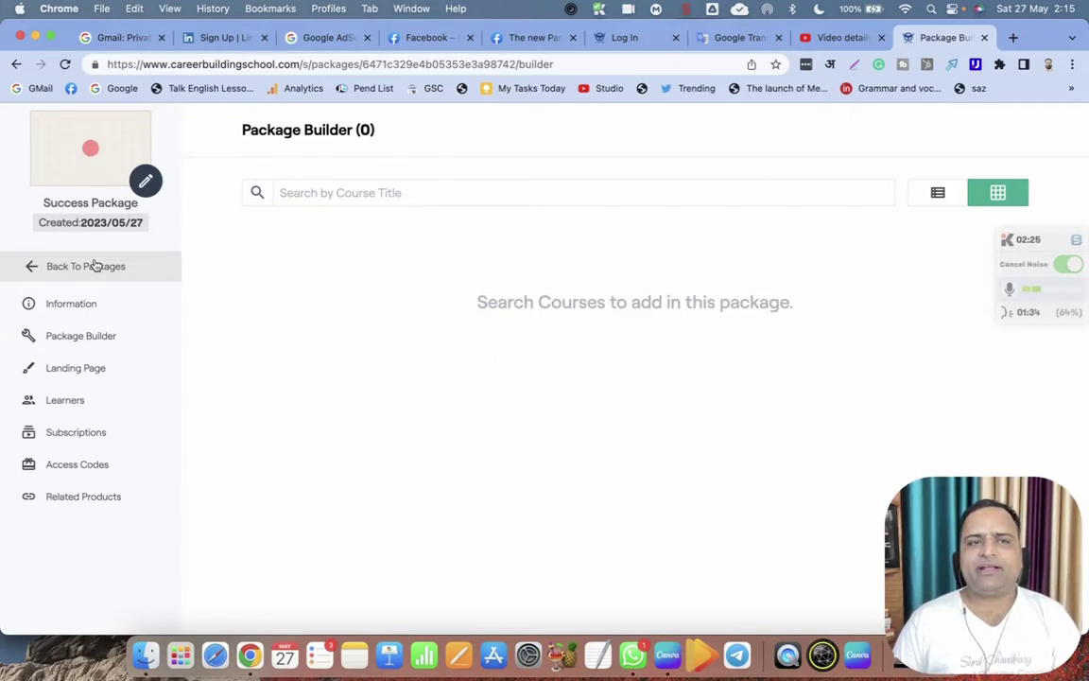
Open the Career Building School course store in a second tab to browse courses
drag(54, 203, 139, 202)
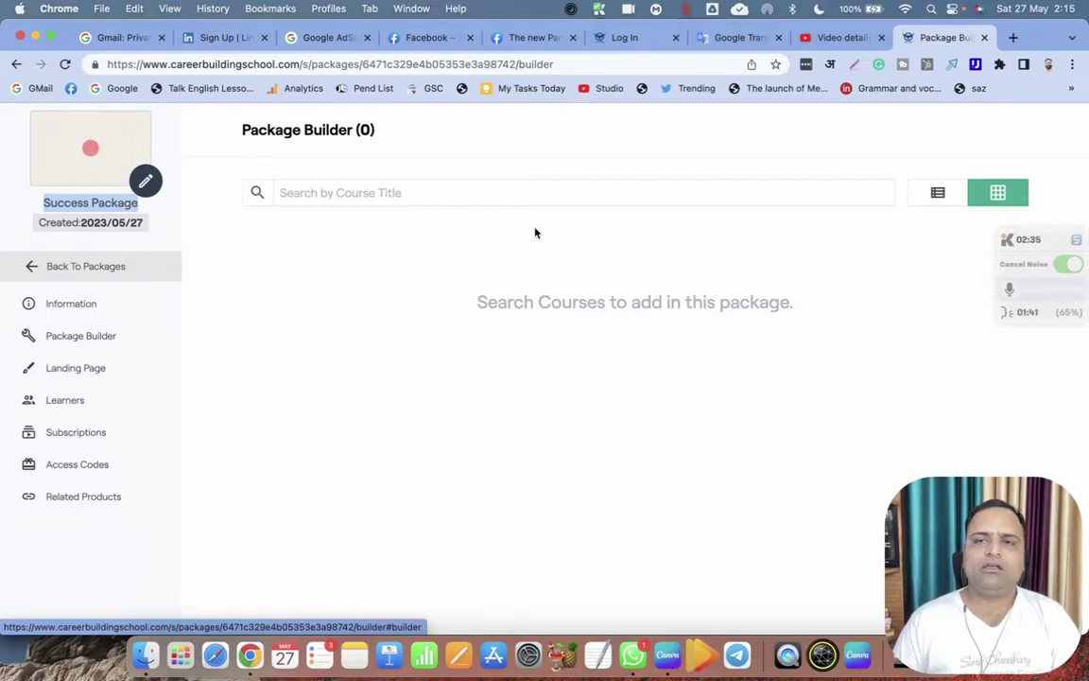
click(322, 194)
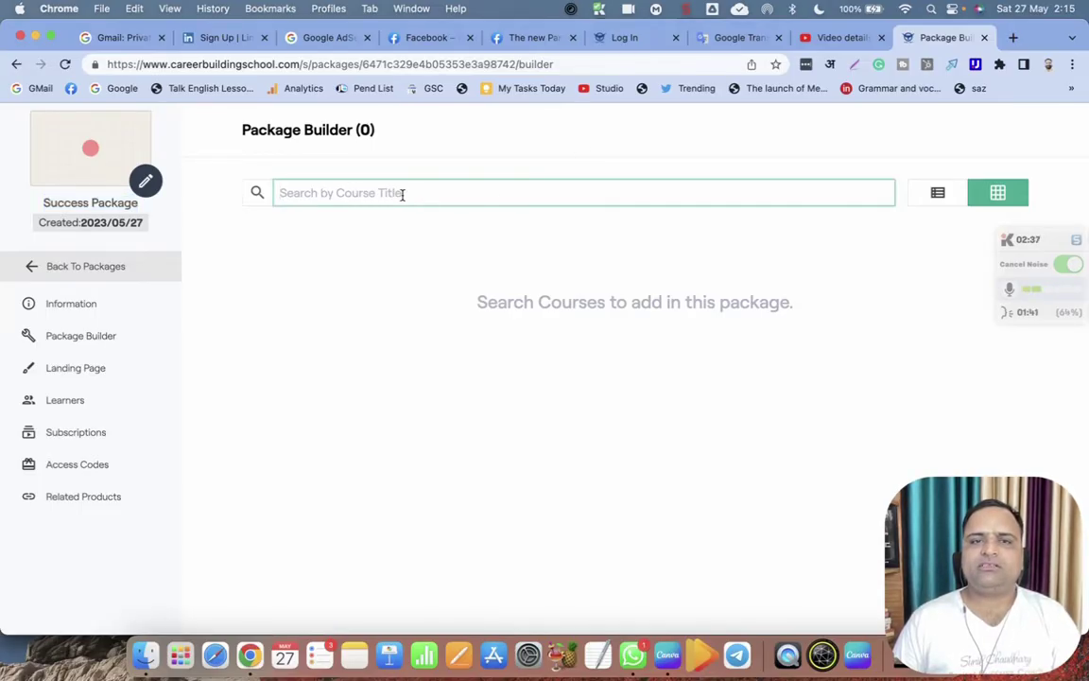
click(1013, 38)
text(careerbuildingschool.com)
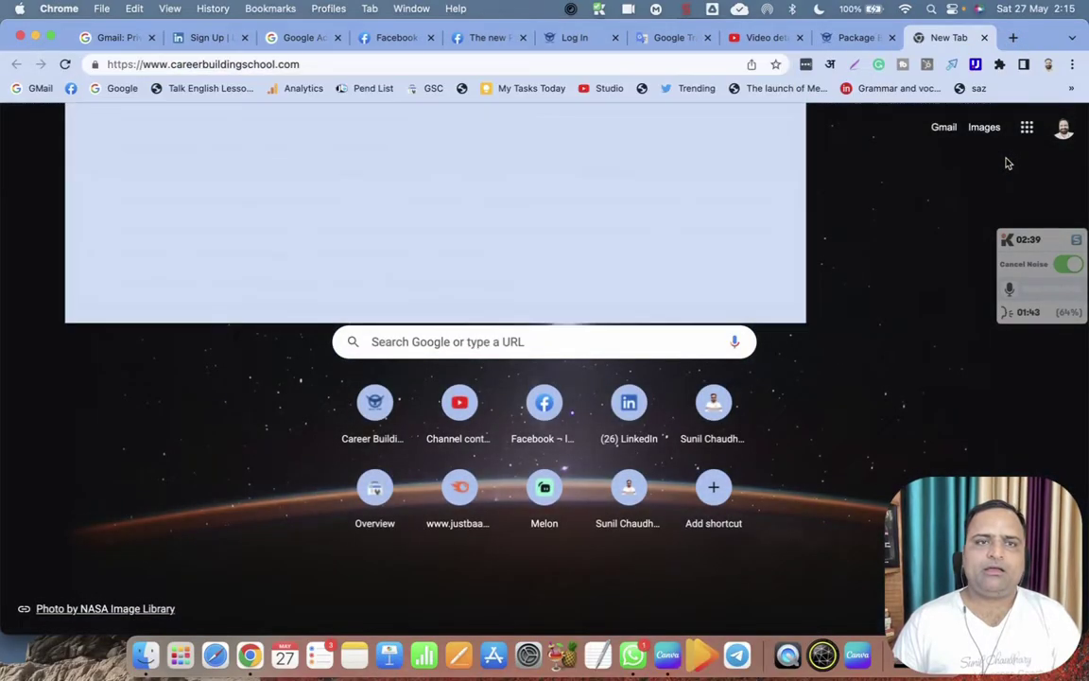
key(Return)
click(655, 135)
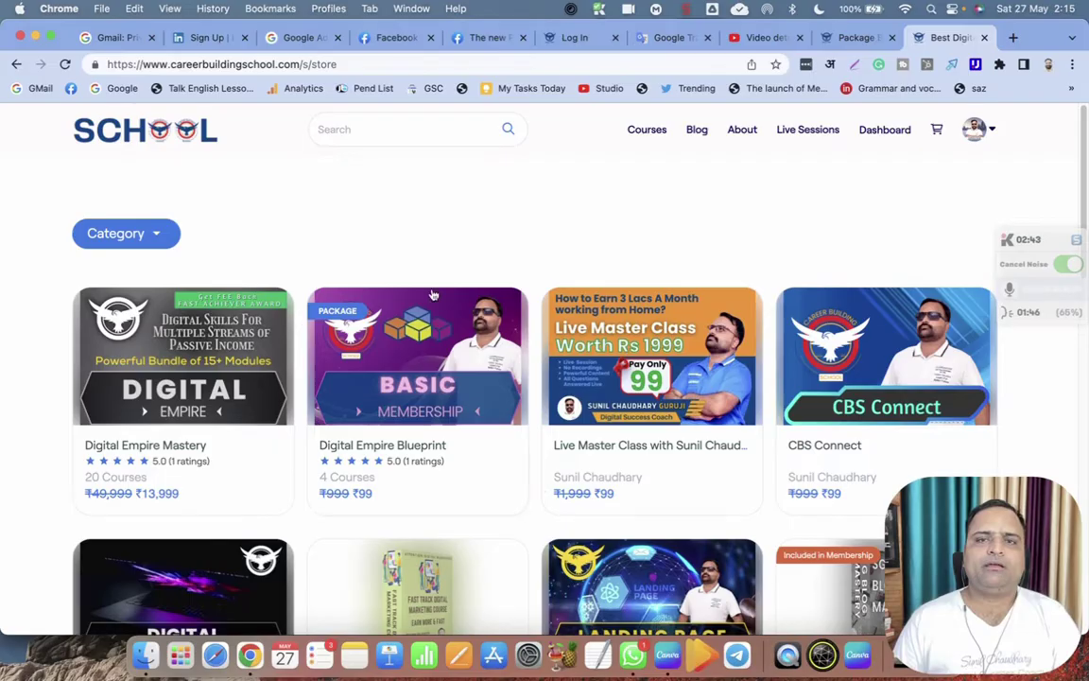
scroll(612, 459, down, 5)
scroll(611, 459, down, 6)
scroll(612, 458, down, 5)
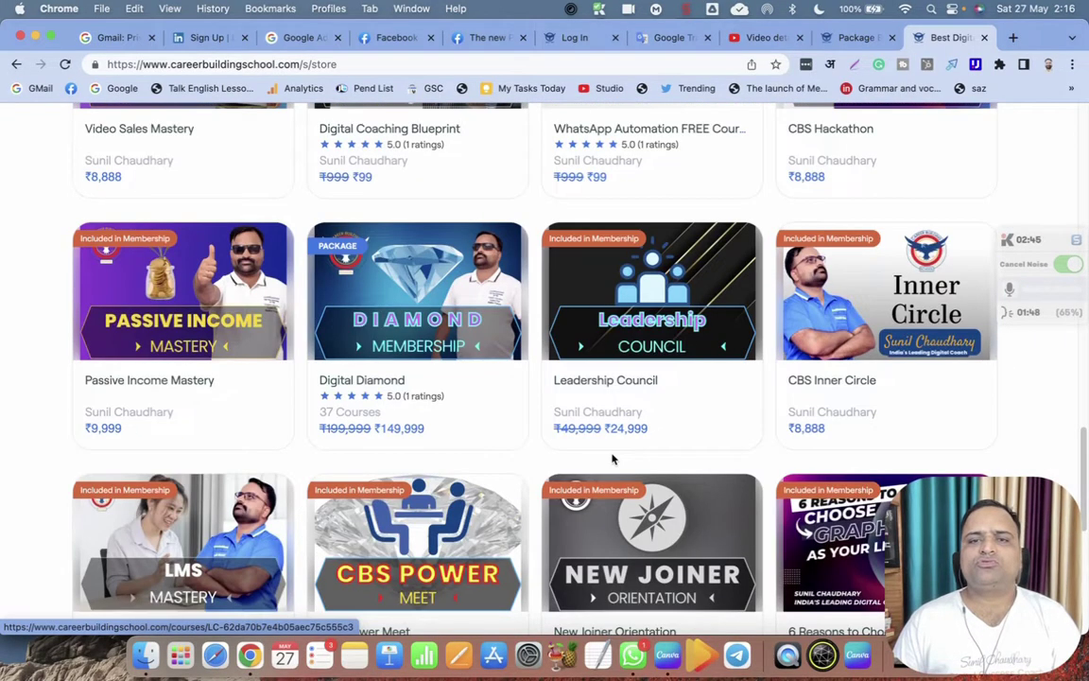
scroll(612, 459, down, 5)
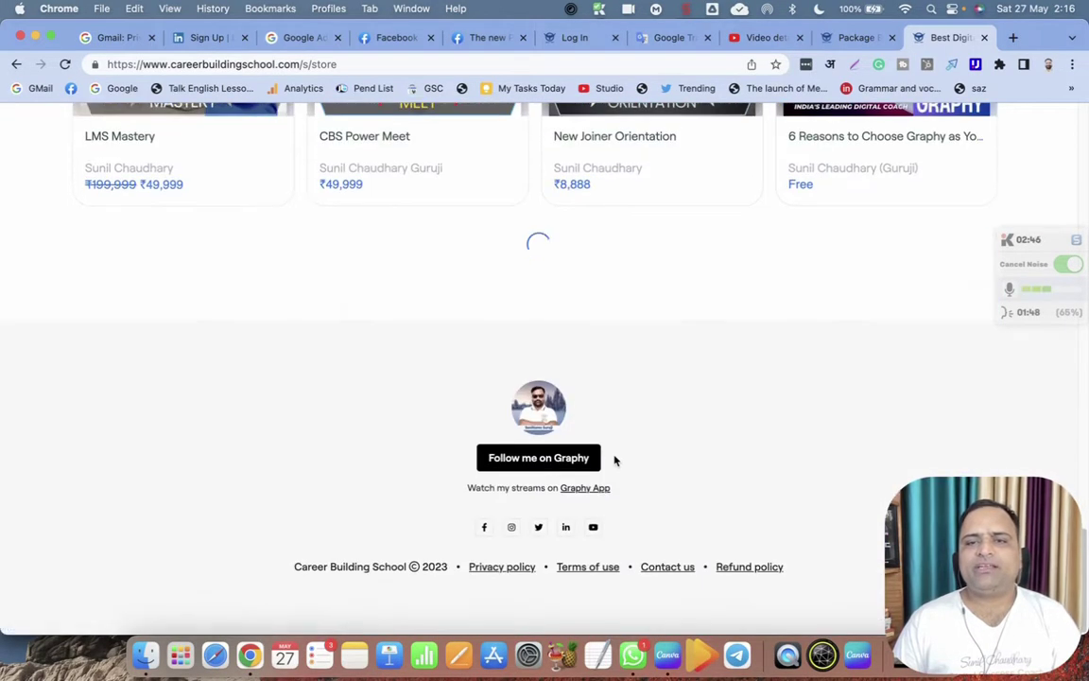
click(862, 38)
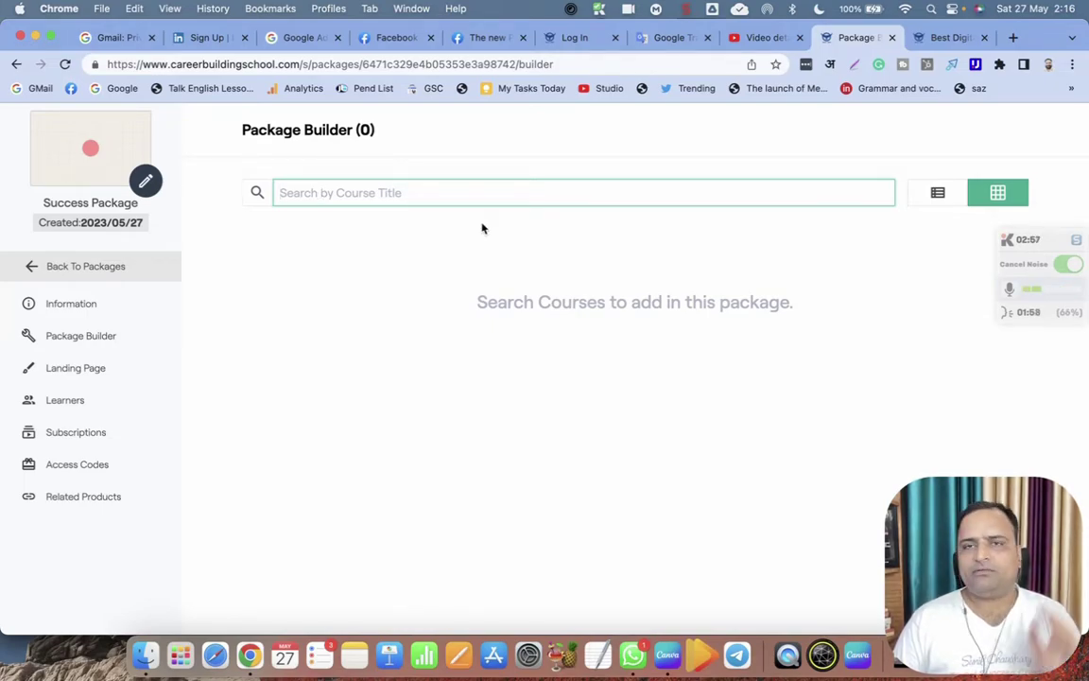
Add Digital Coaching Set Up to the package, also assigning it to existing learners
click(954, 37)
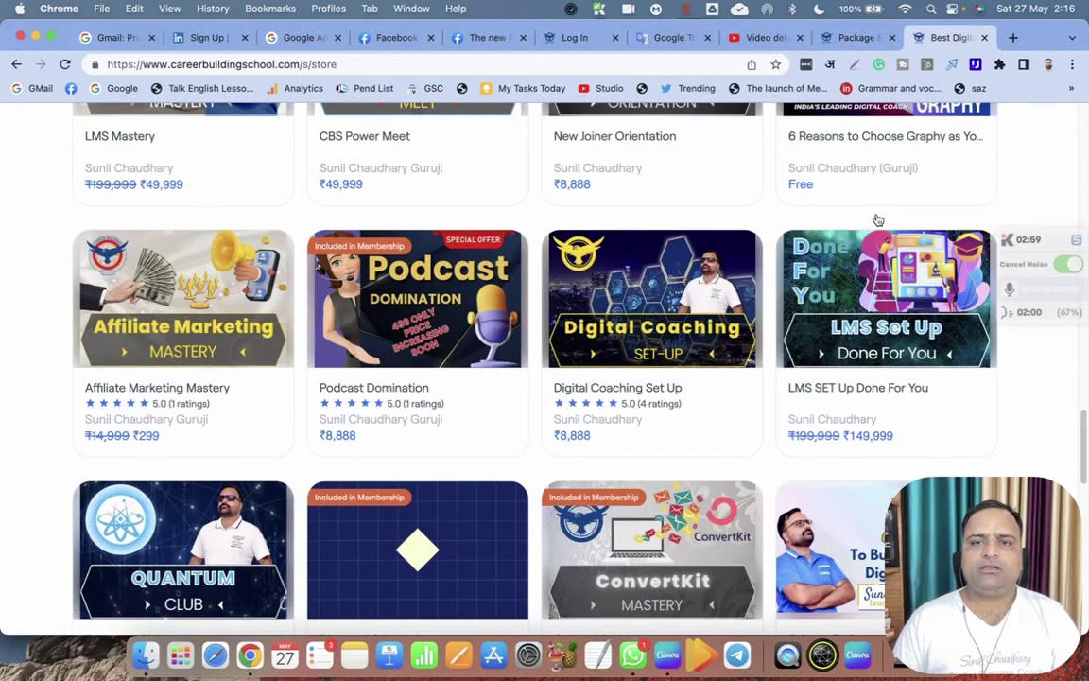
key(ctrl+shift+Tab)
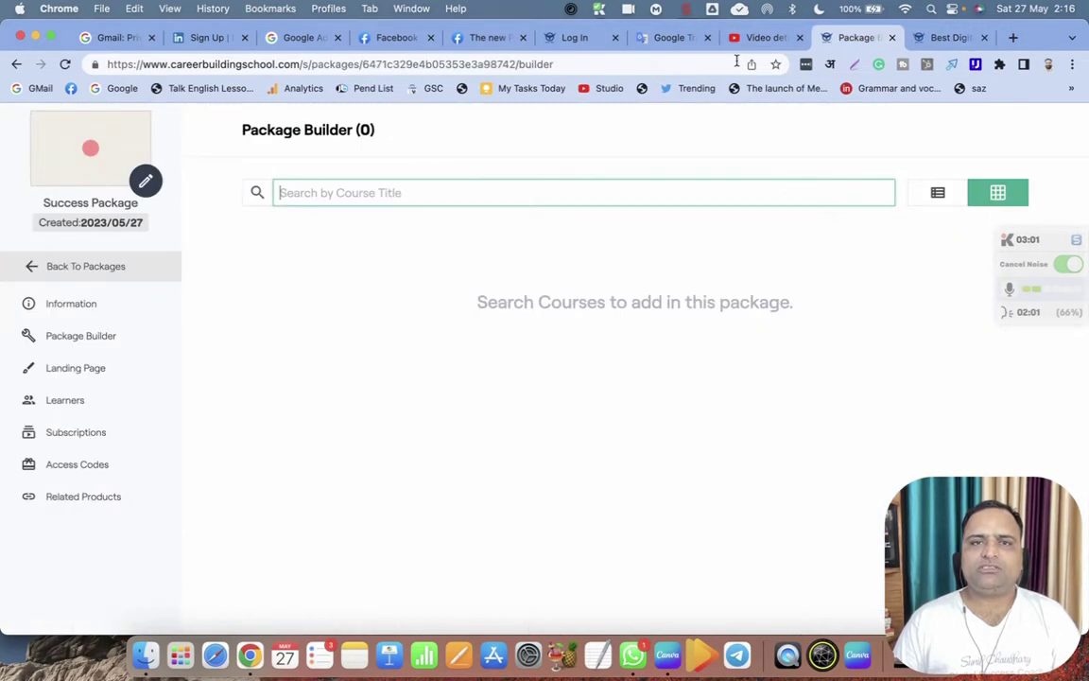
text(coach)
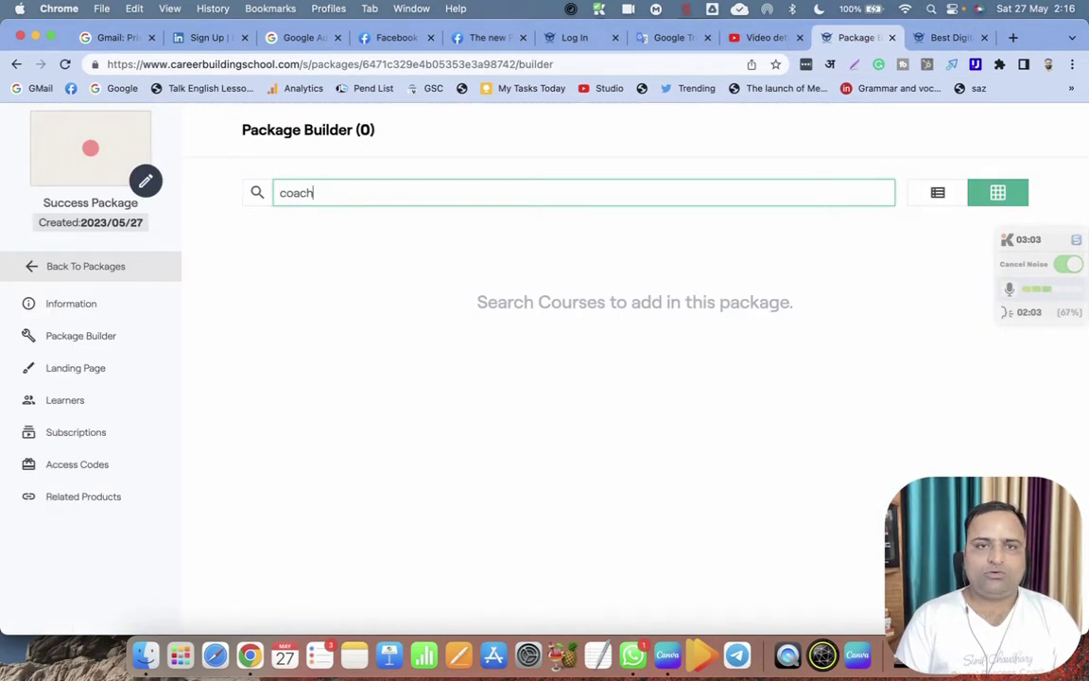
text(ing)
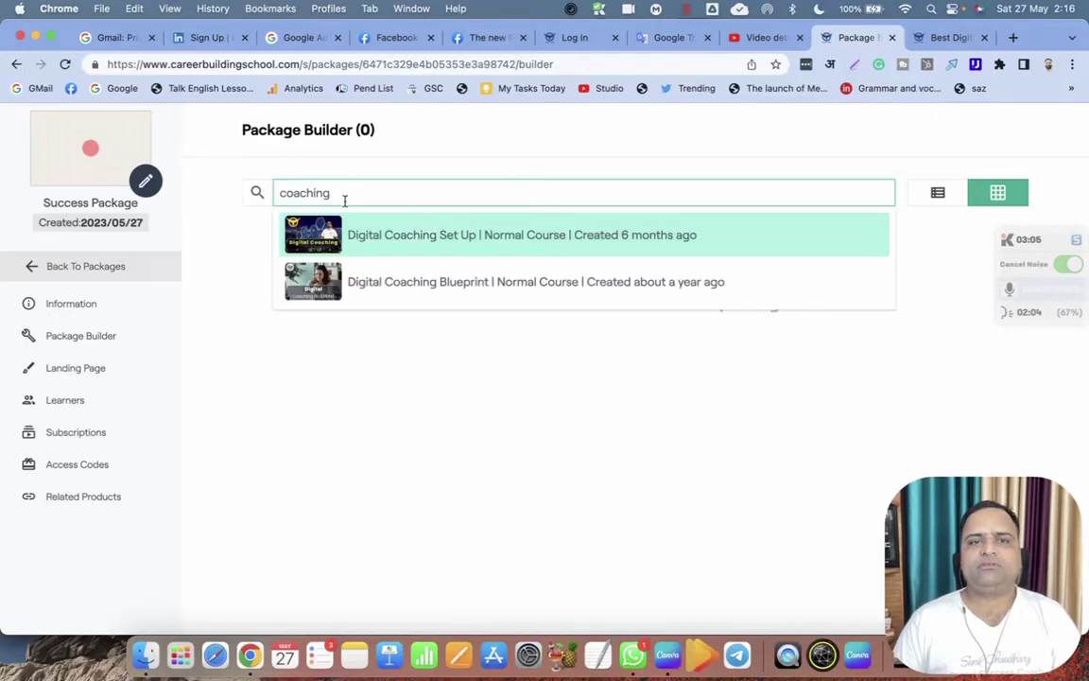
click(422, 246)
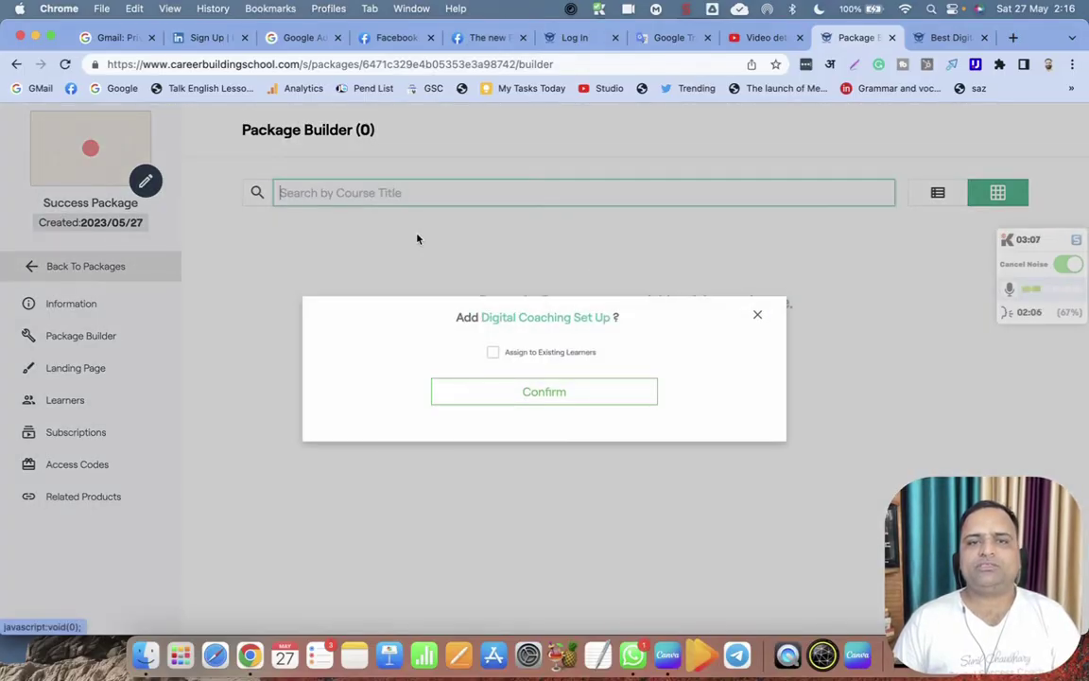
click(494, 354)
click(518, 396)
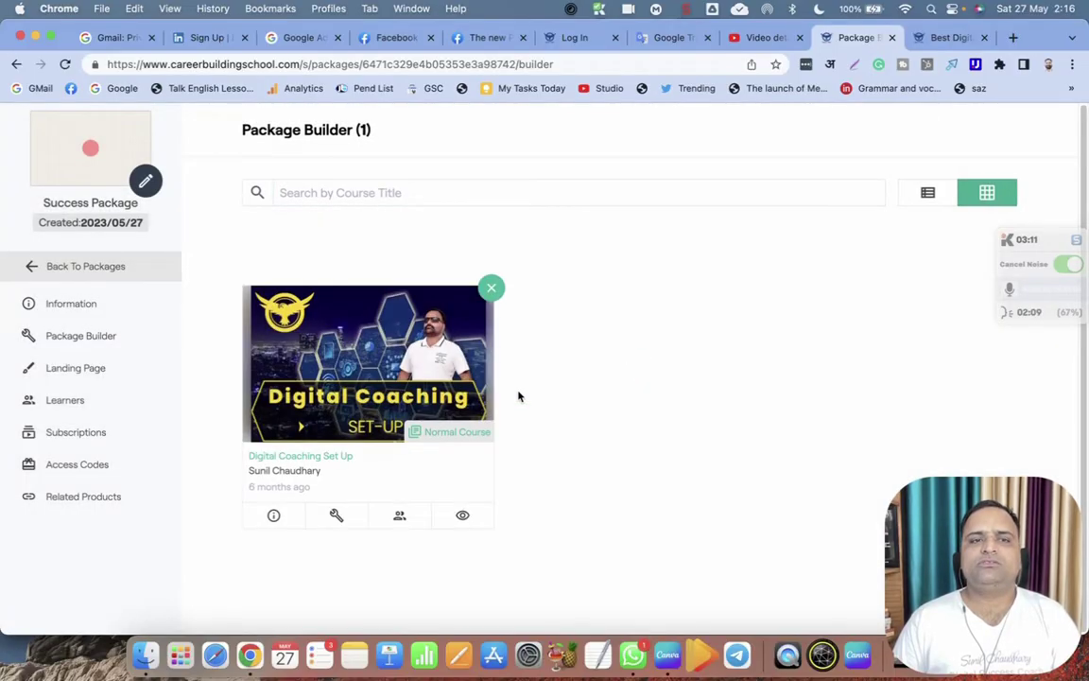
Add Affiliate Marketing Mastery to the Success Package
click(950, 40)
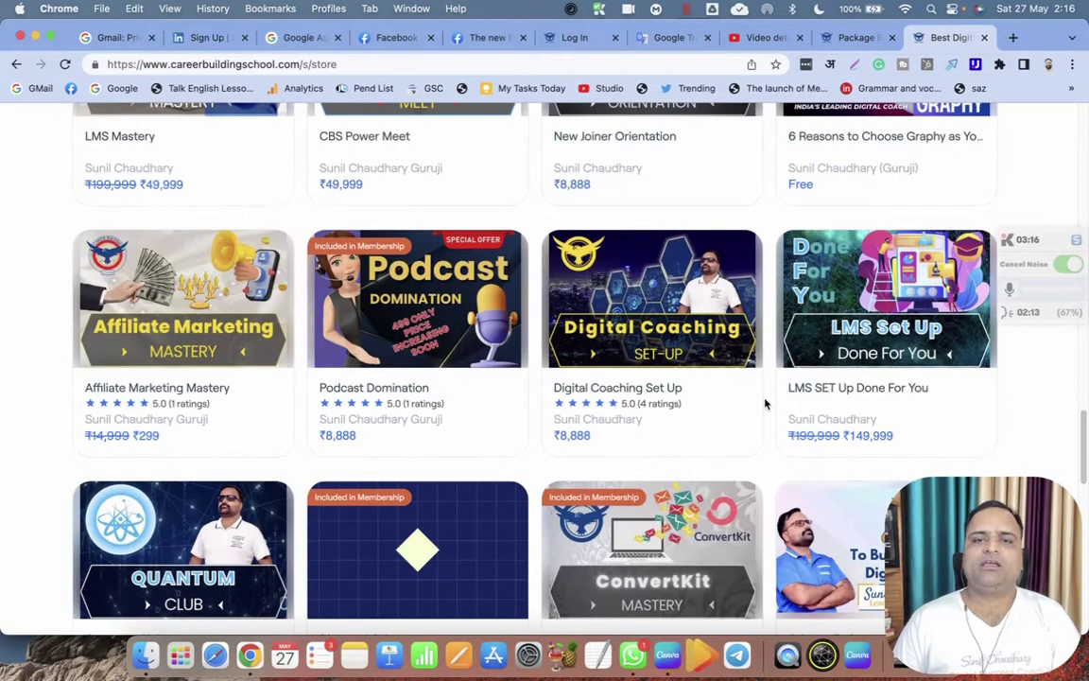
click(856, 41)
click(331, 194)
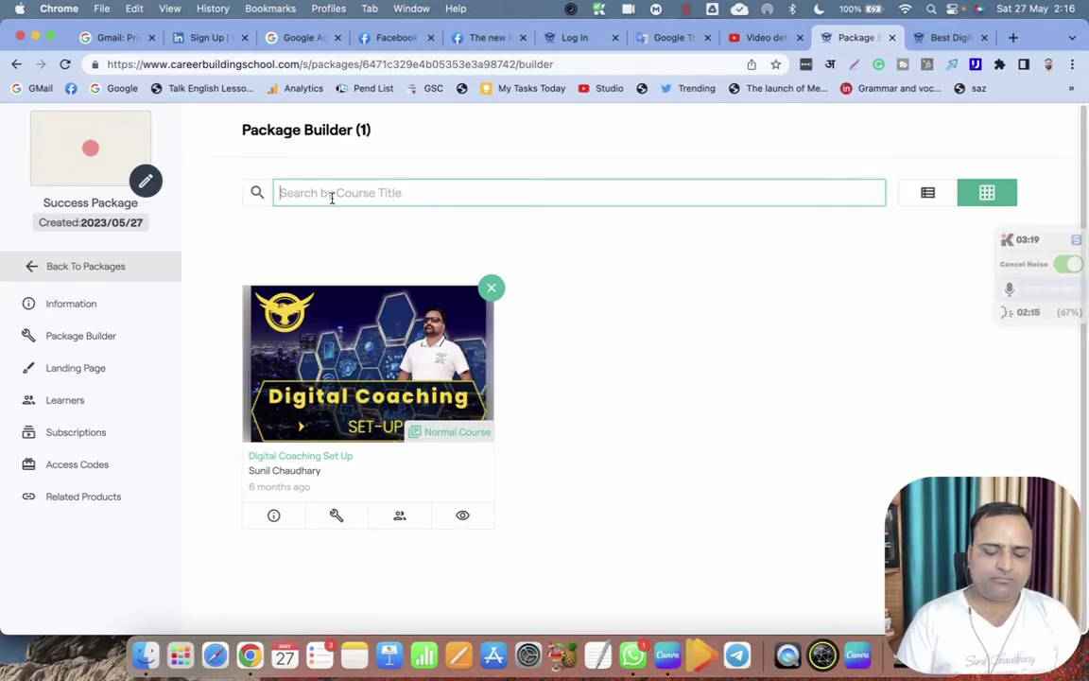
text(affiliate)
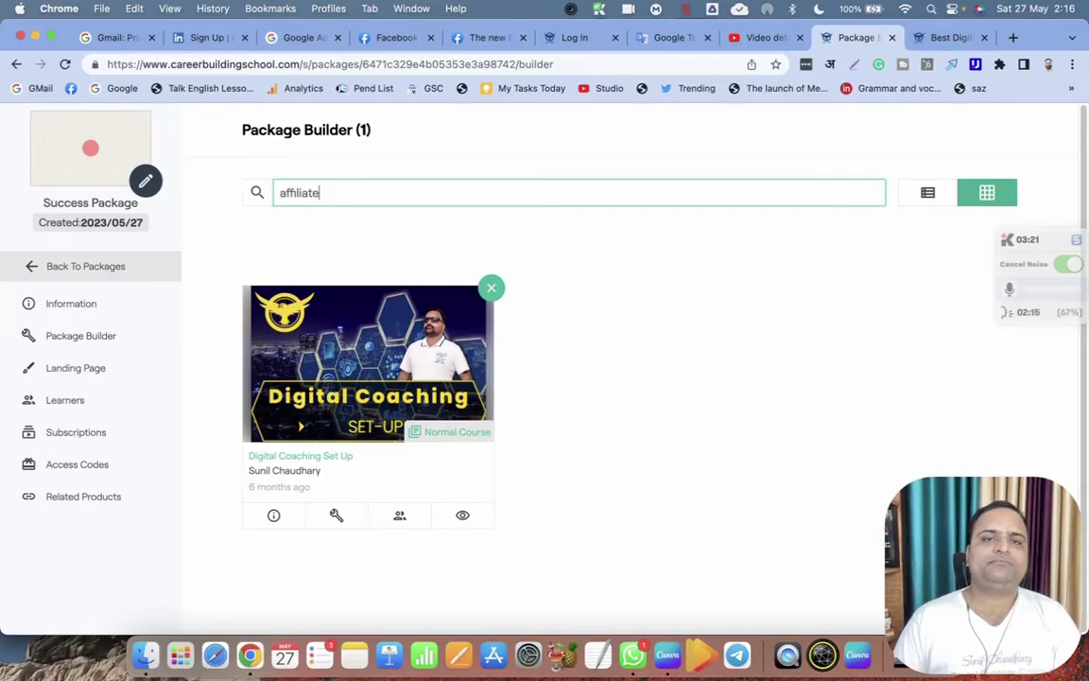
click(364, 282)
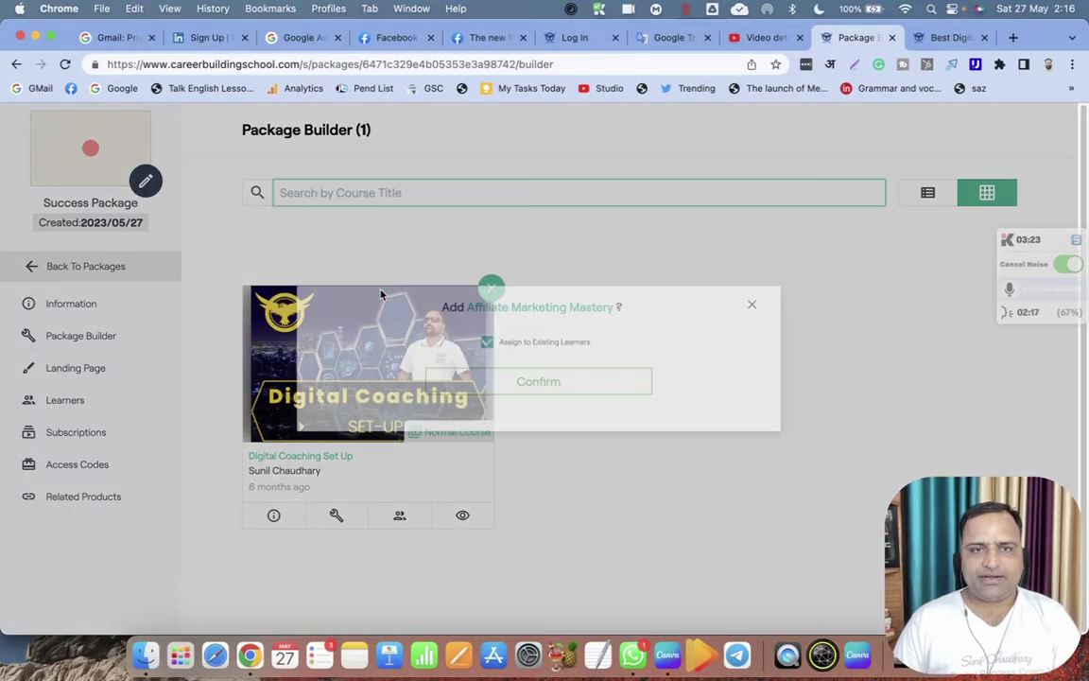
click(552, 393)
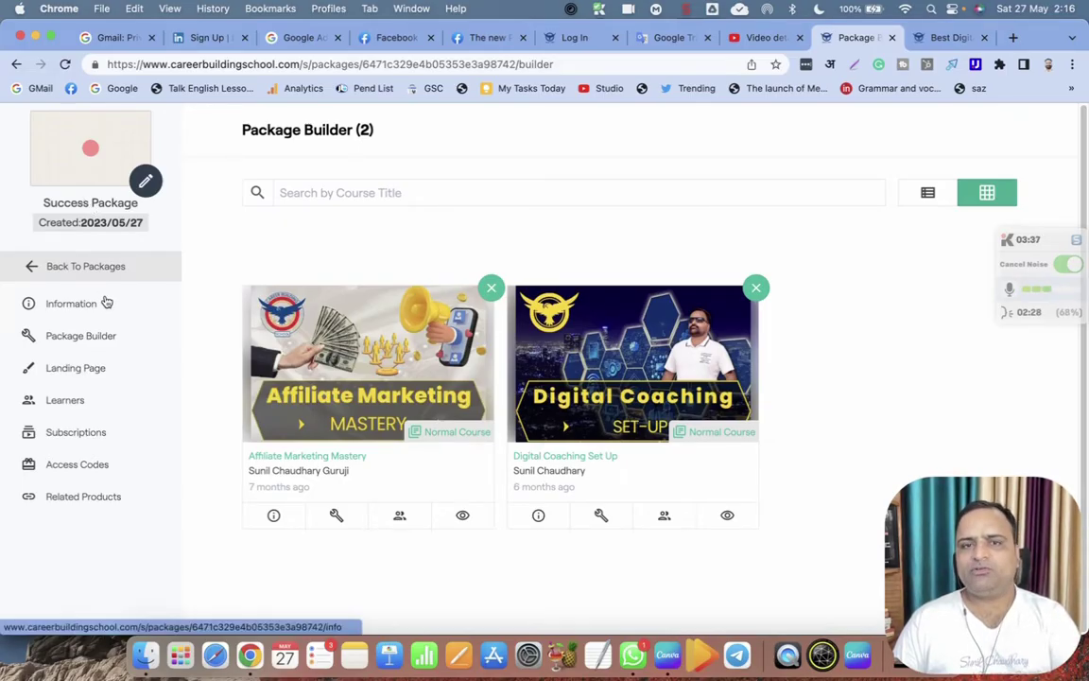
Add the Quantum Club course to the Success Package
click(936, 38)
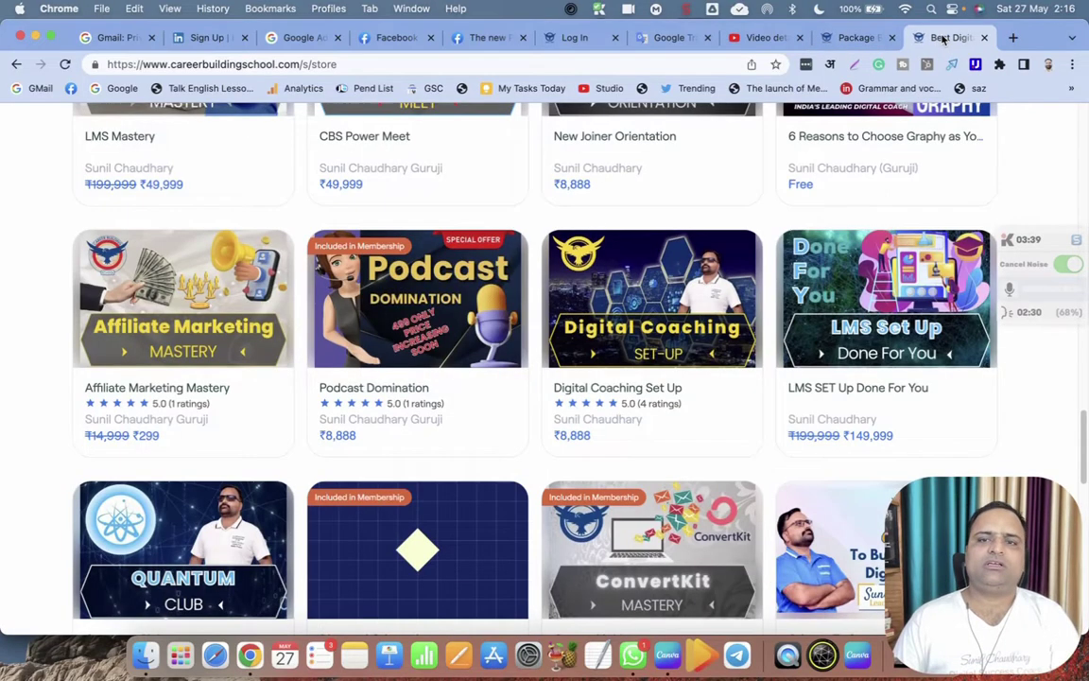
scroll(847, 106, down, 3)
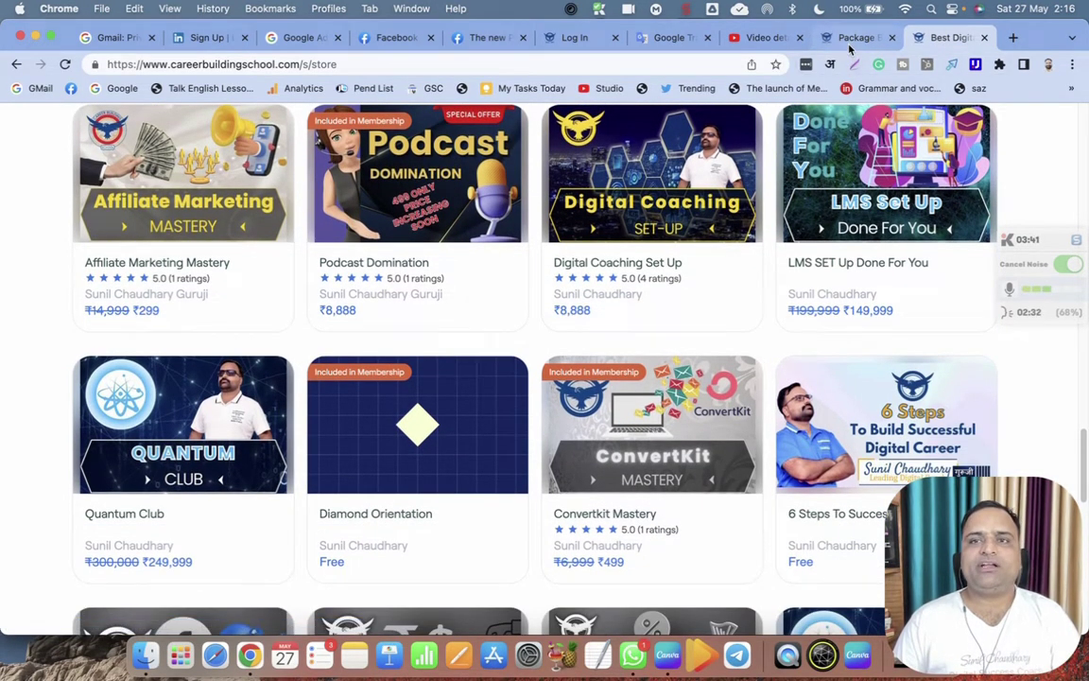
click(849, 45)
click(385, 195)
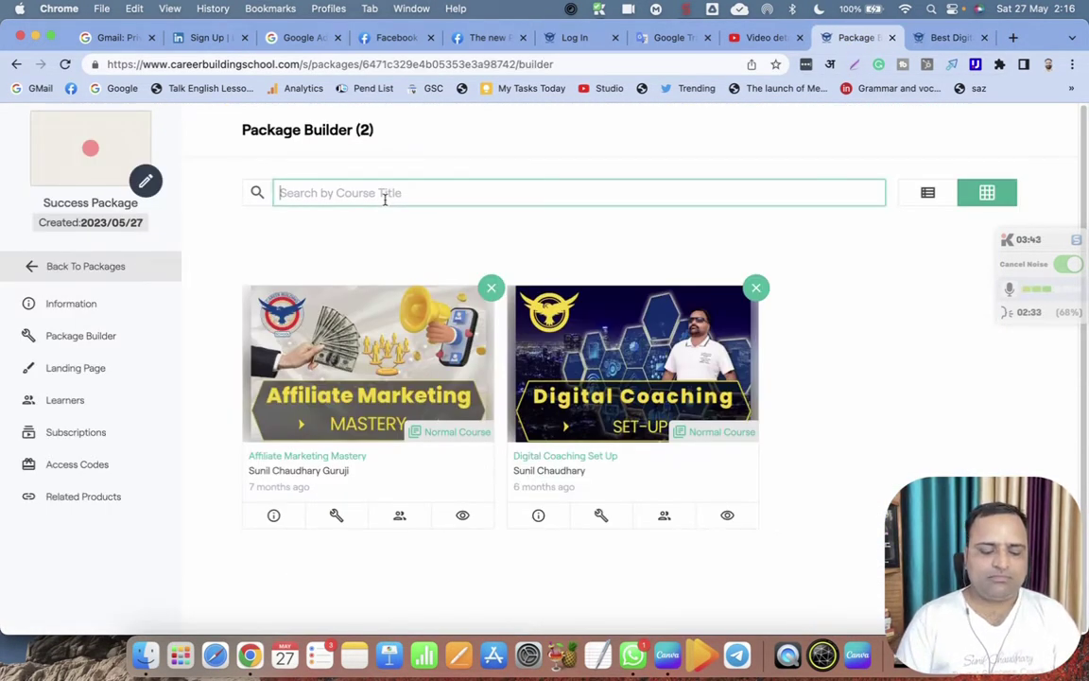
text(QU)
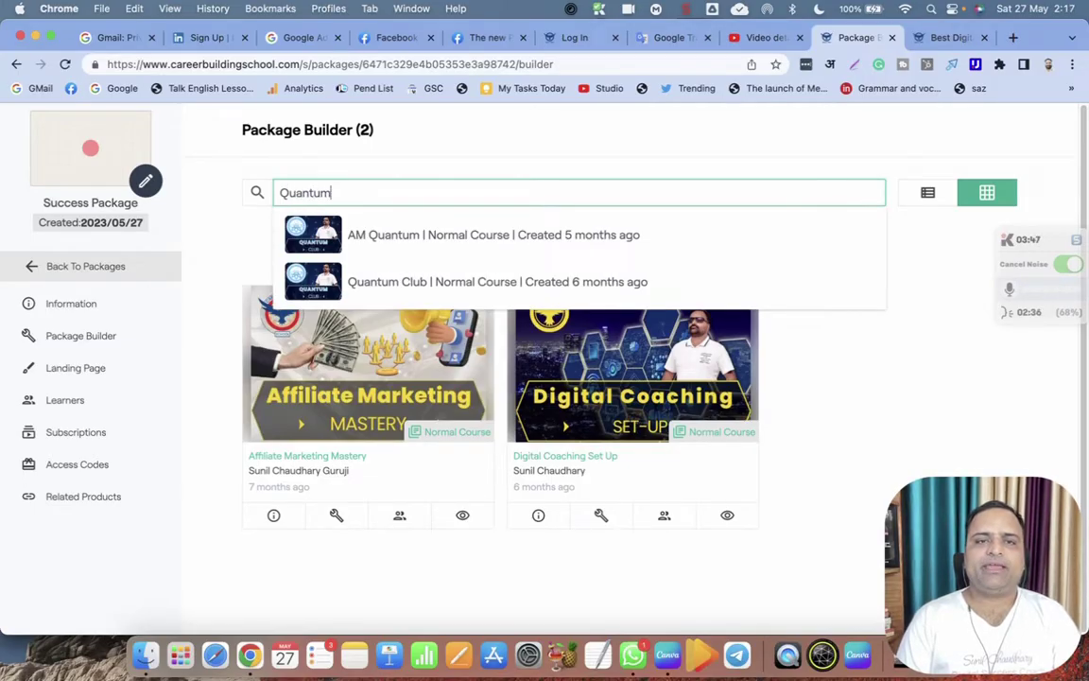
click(599, 280)
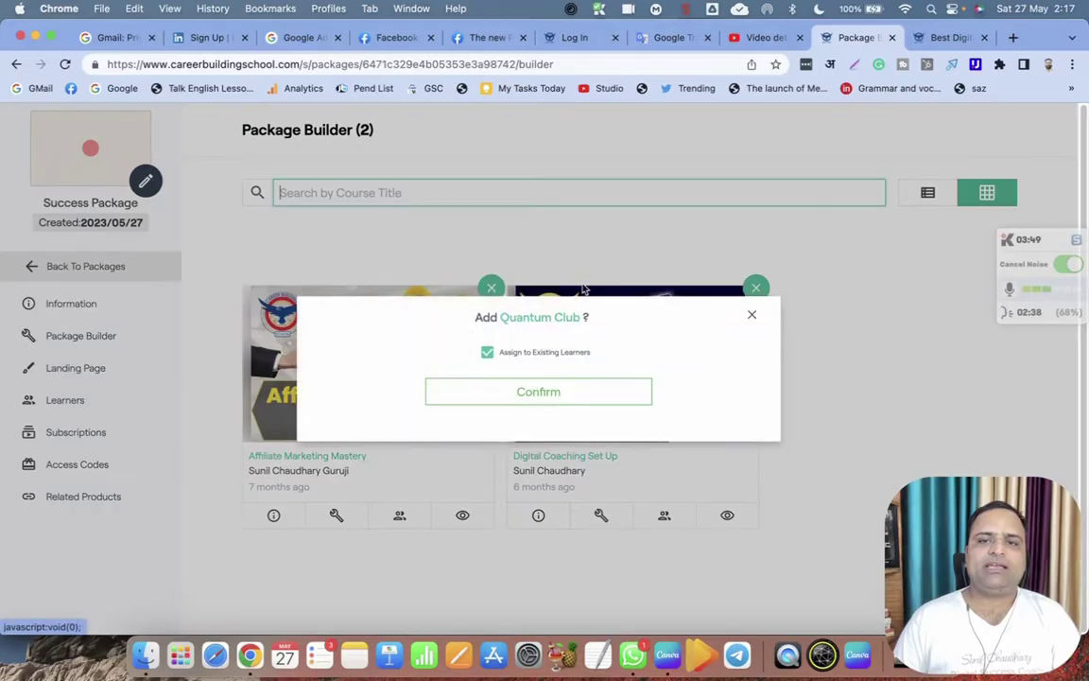
click(545, 393)
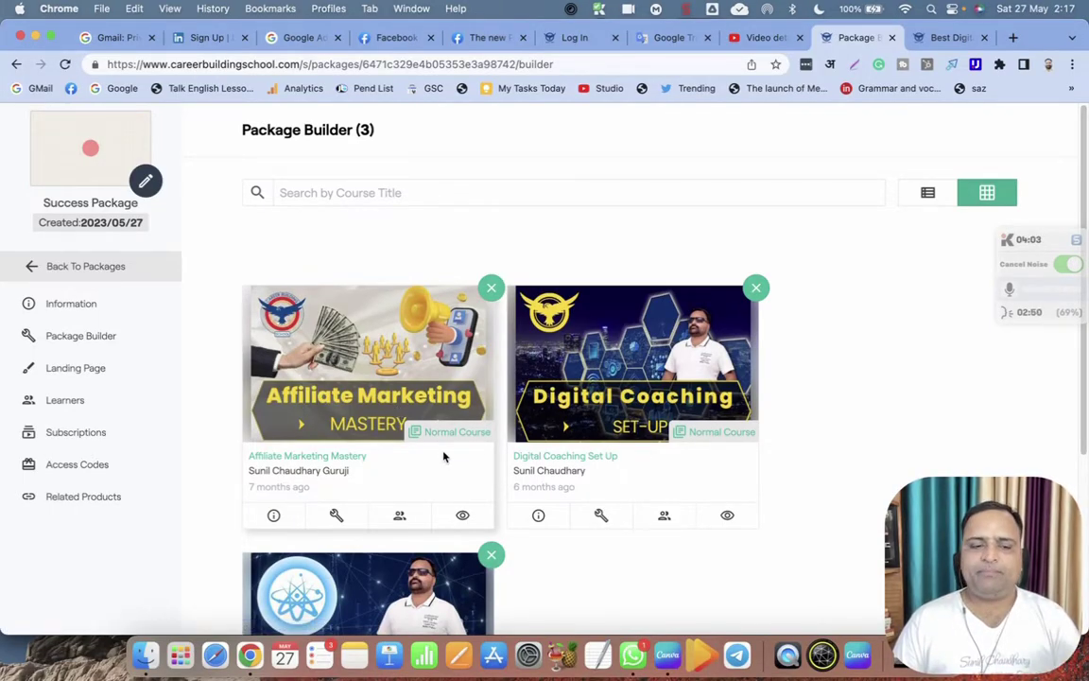
Browse the course store for more courses, then return to the three-course Package Builder
click(936, 37)
scroll(649, 463, down, 2)
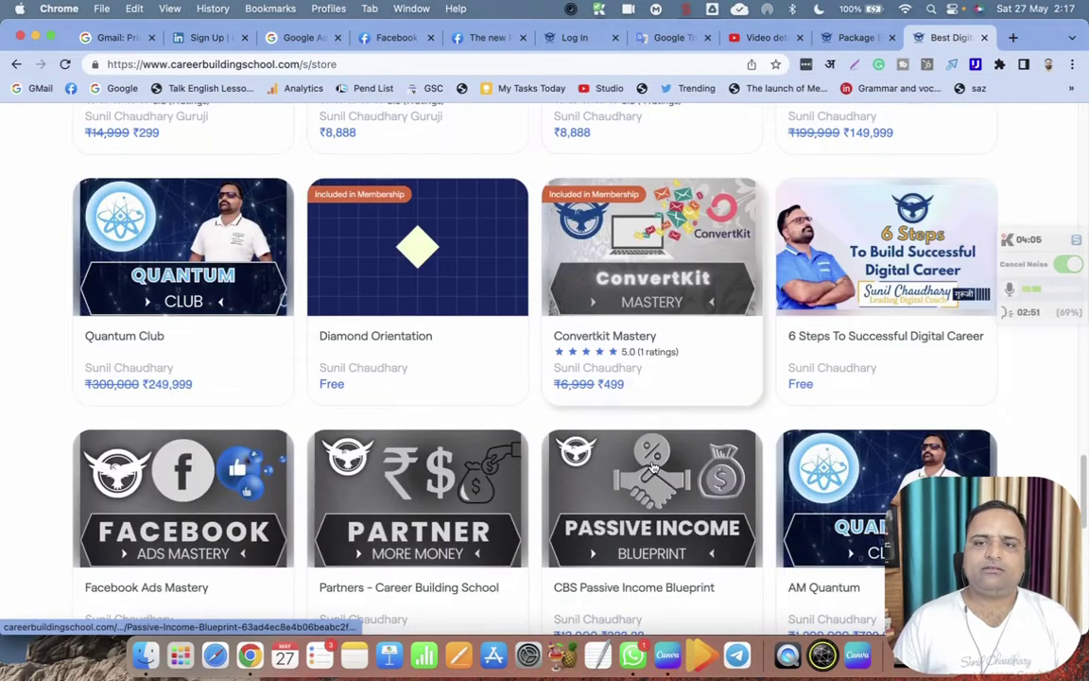
scroll(653, 466, down, 2)
scroll(657, 469, down, 2)
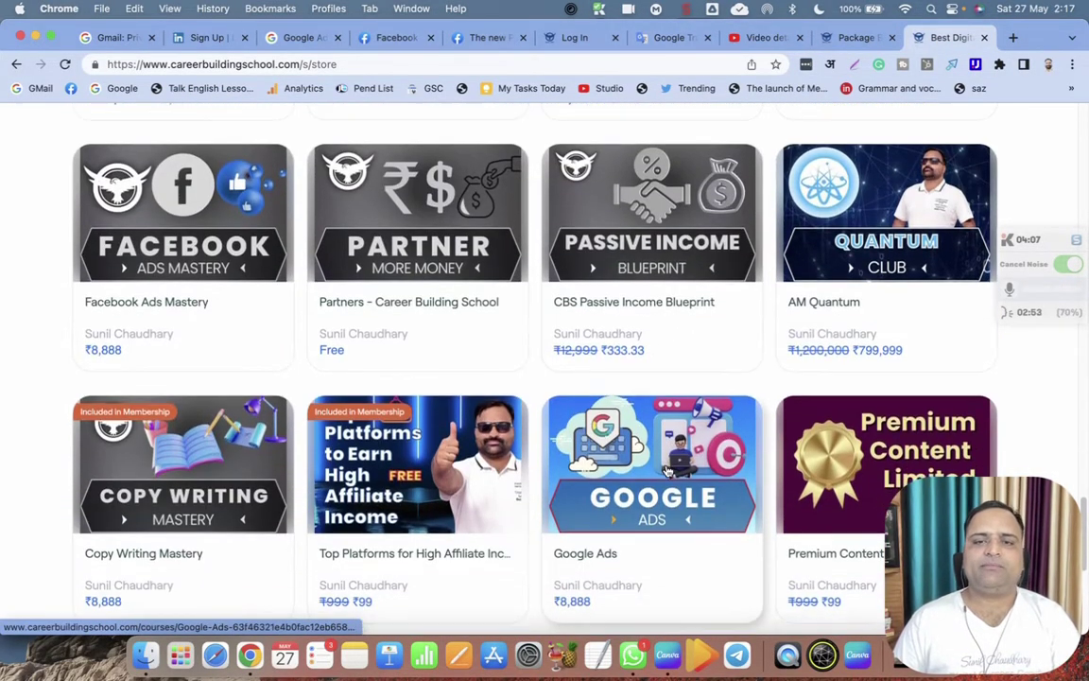
scroll(643, 545, down, 2)
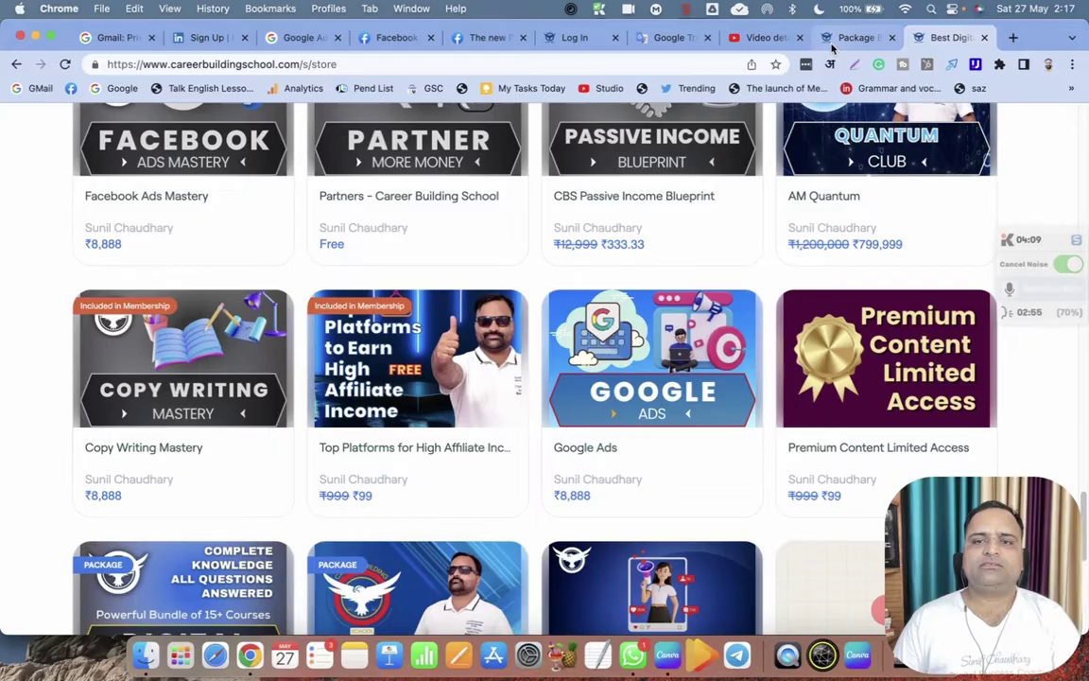
scroll(384, 464, down, 2)
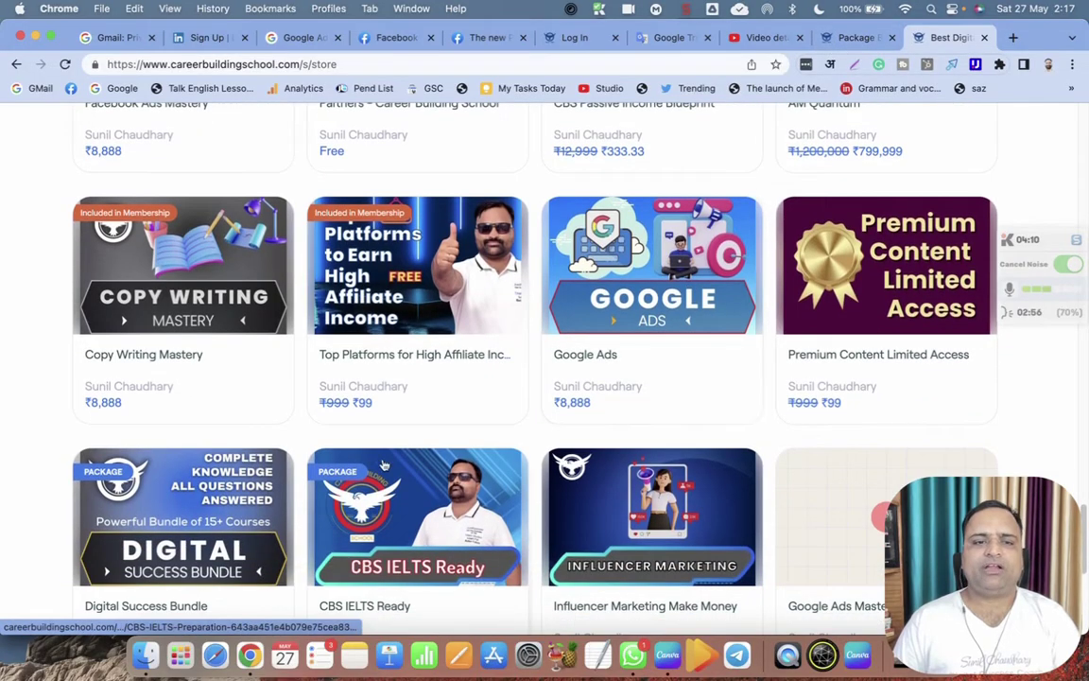
click(856, 38)
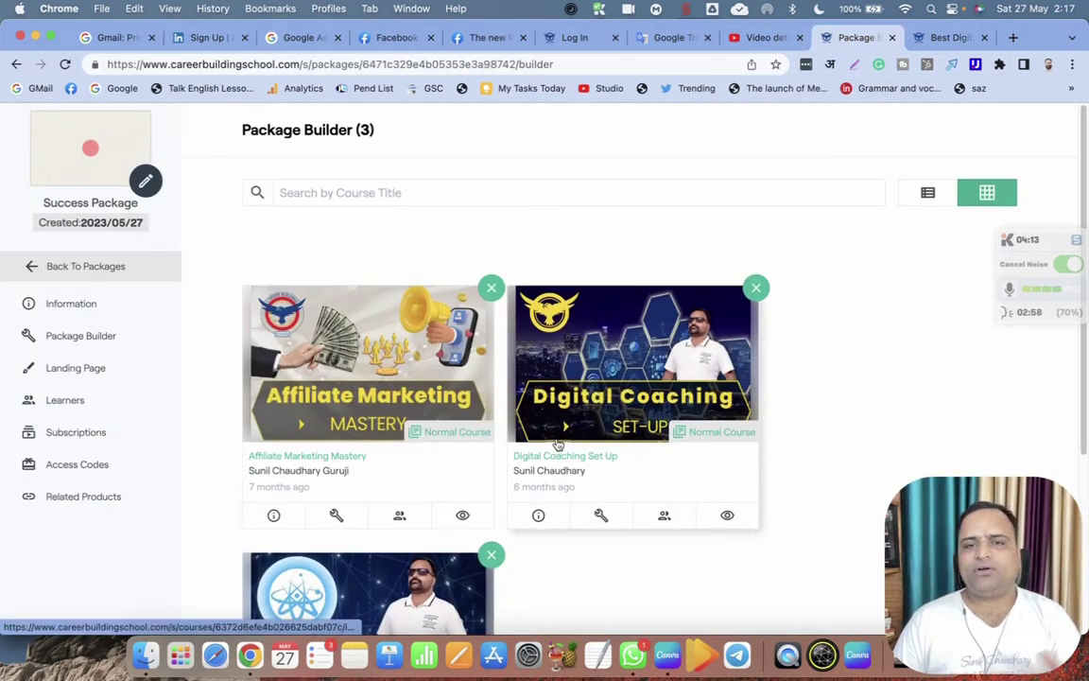
scroll(518, 435, down, 3)
scroll(518, 443, up, 3)
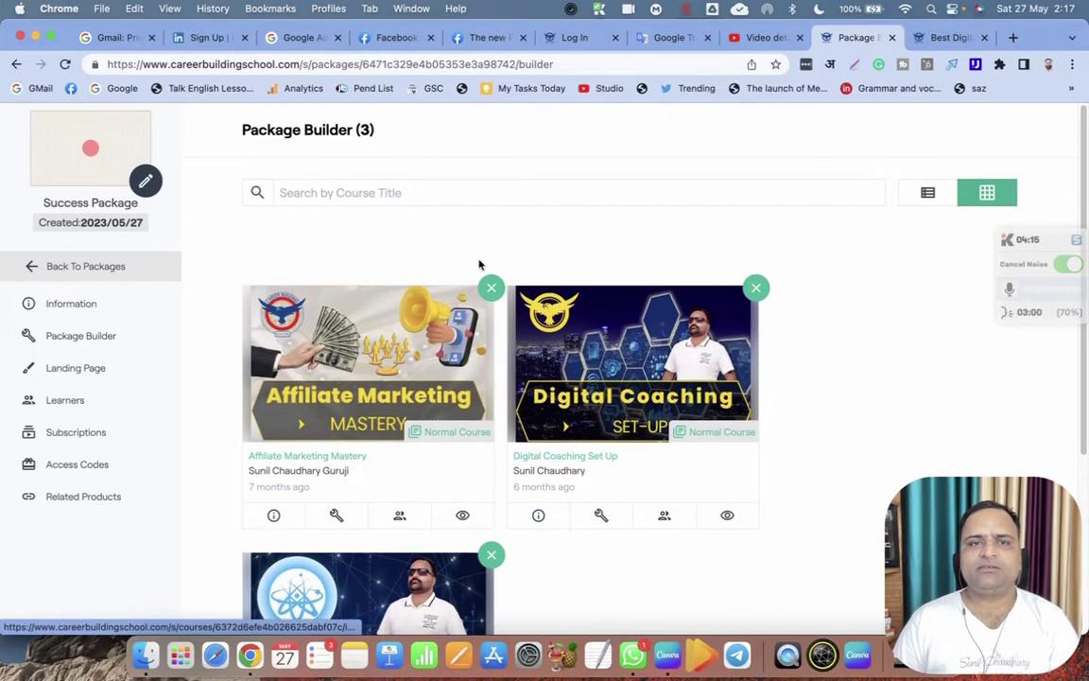
List the Success Package for sale on Website and Android in its Pricing settings
click(71, 307)
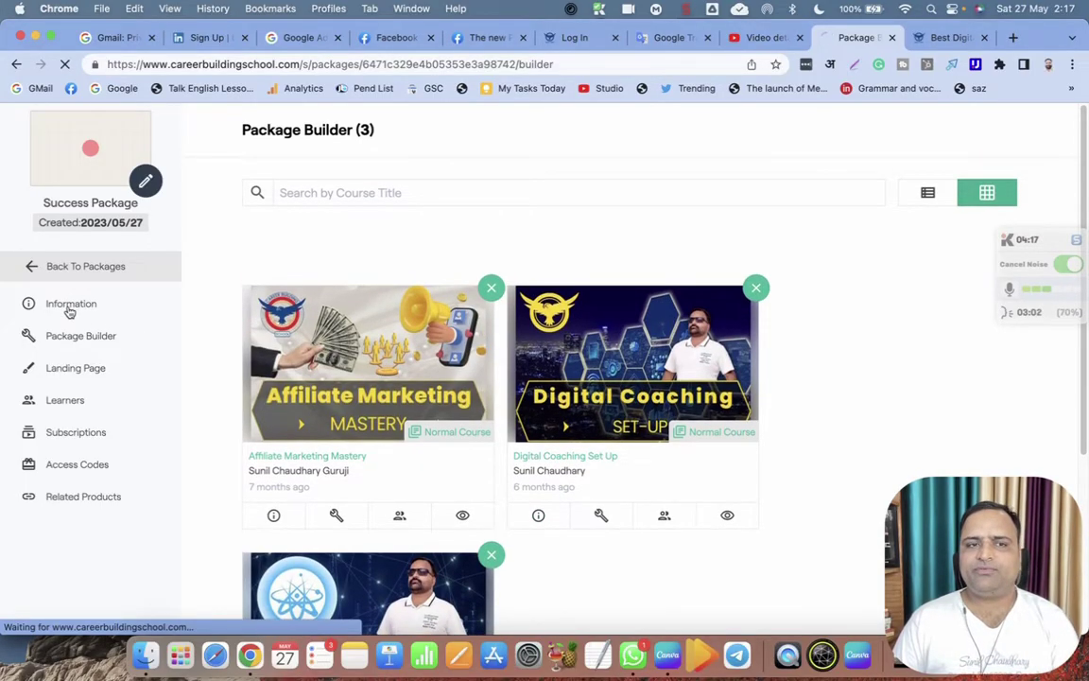
click(337, 197)
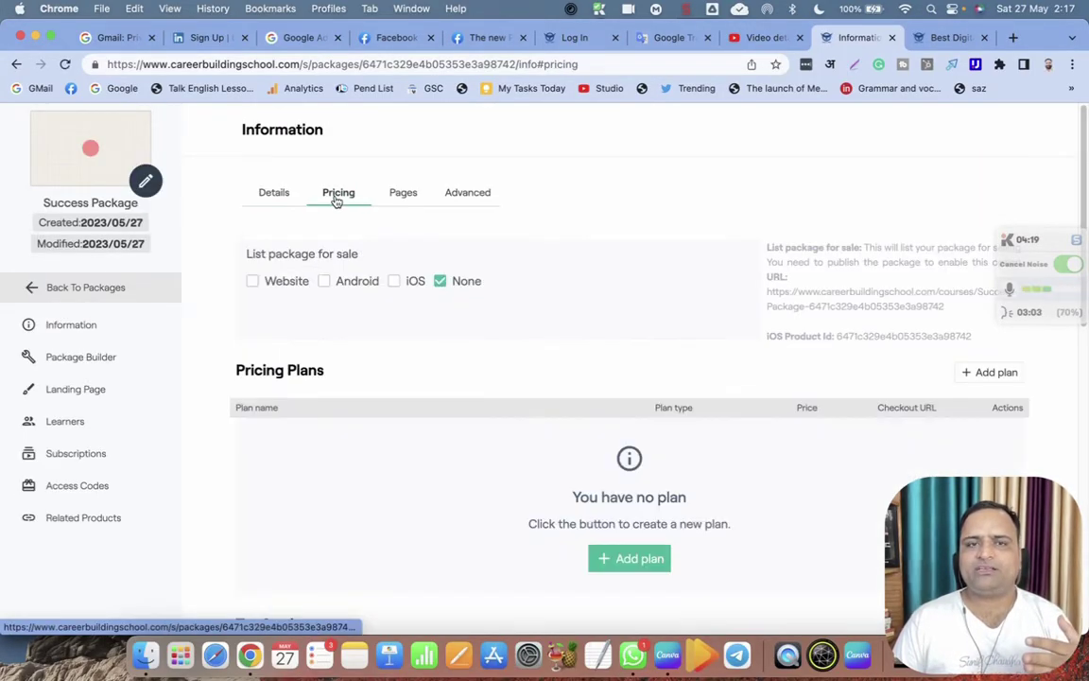
click(252, 282)
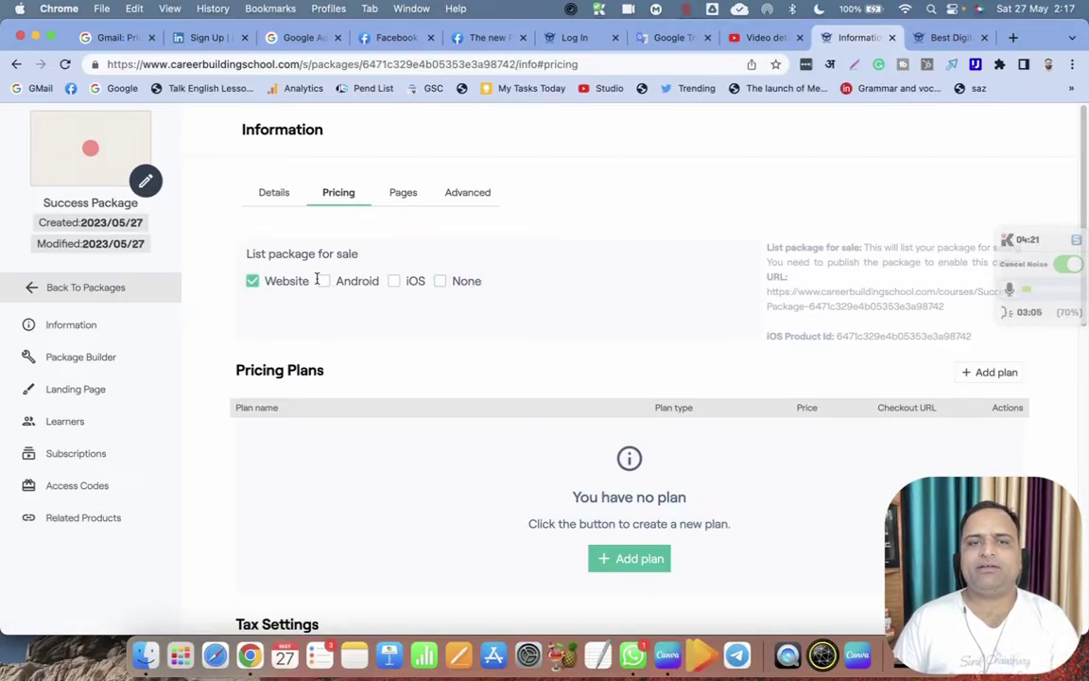
click(323, 281)
scroll(398, 378, down, 4)
scroll(649, 358, up, 1)
scroll(649, 379, up, 3)
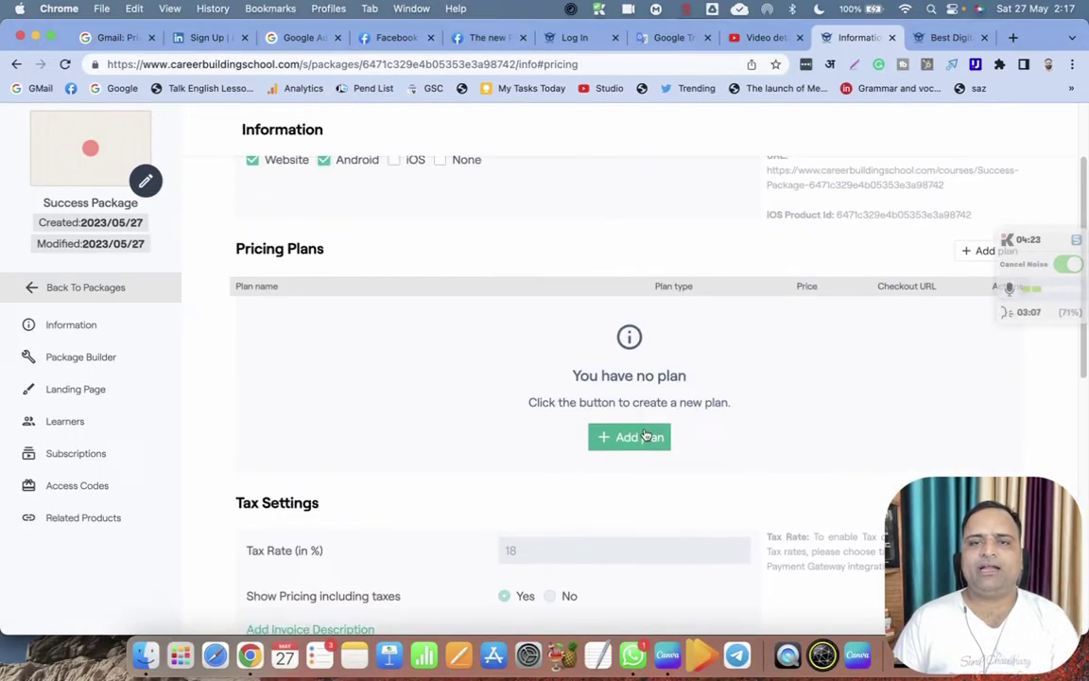
Start a new pricing plan, comparing free, one-time and subscription types before choosing one-time payment
click(629, 438)
click(549, 312)
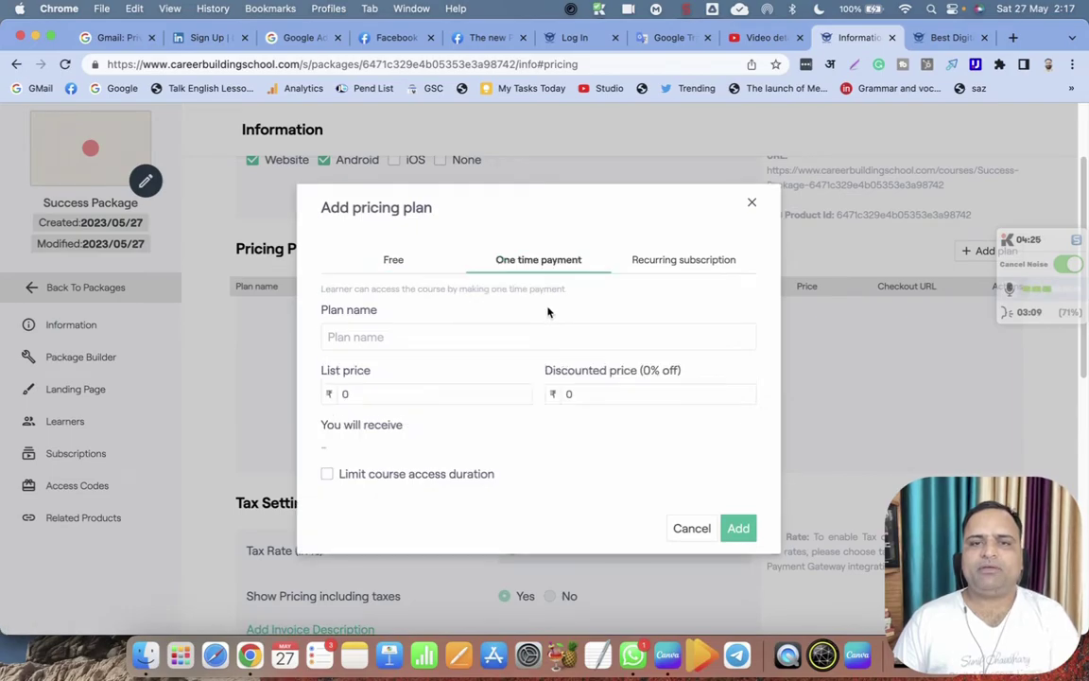
click(420, 271)
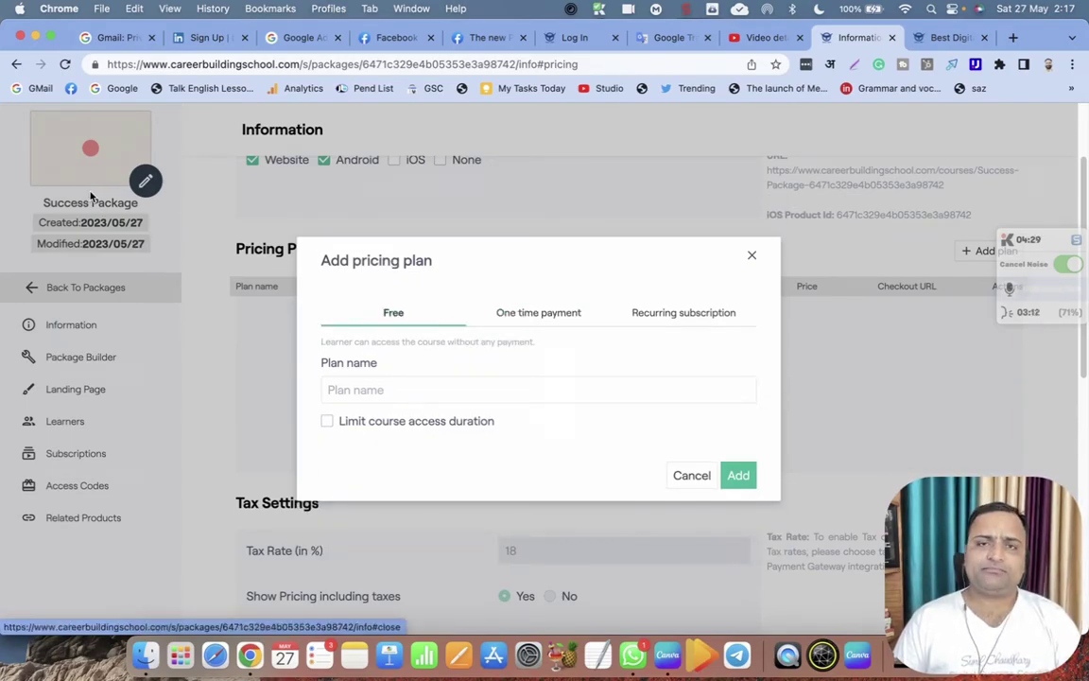
click(520, 312)
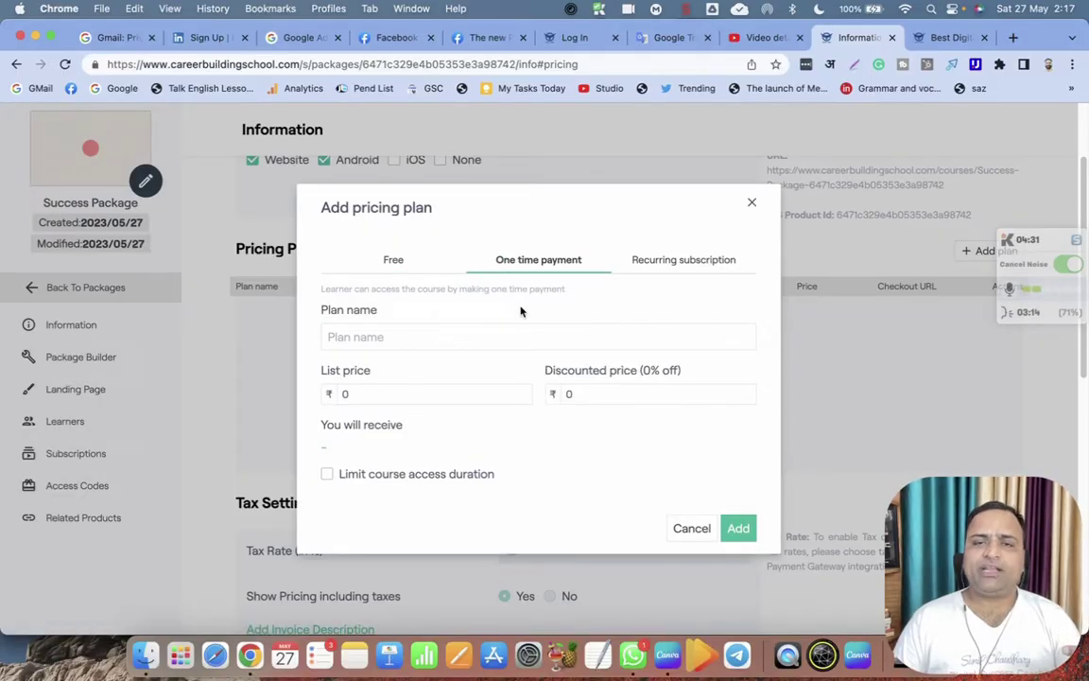
click(685, 259)
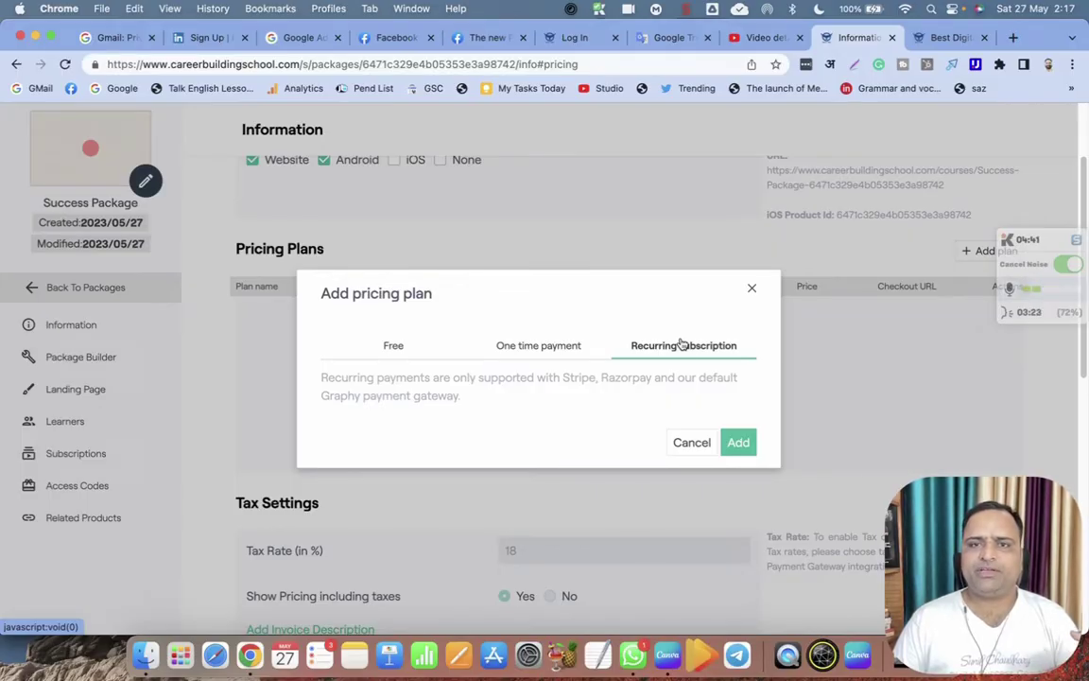
mouse_move(564, 380)
mouse_down()
mouse_move(644, 380)
mouse_move(490, 401)
mouse_move(393, 397)
mouse_move(442, 399)
mouse_up()
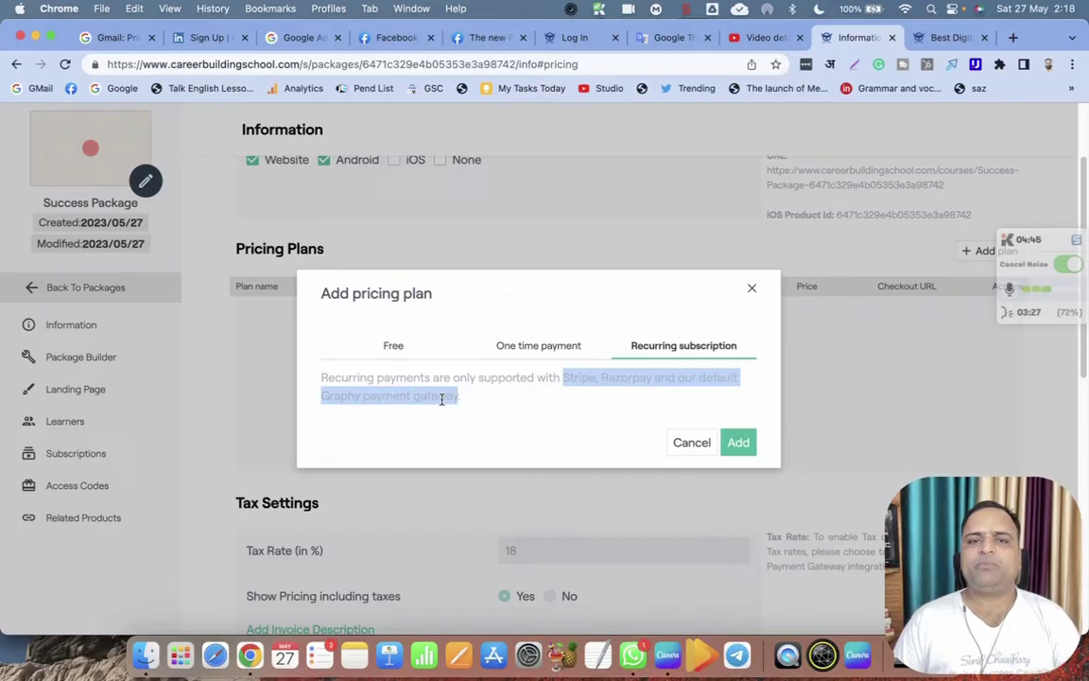
click(546, 346)
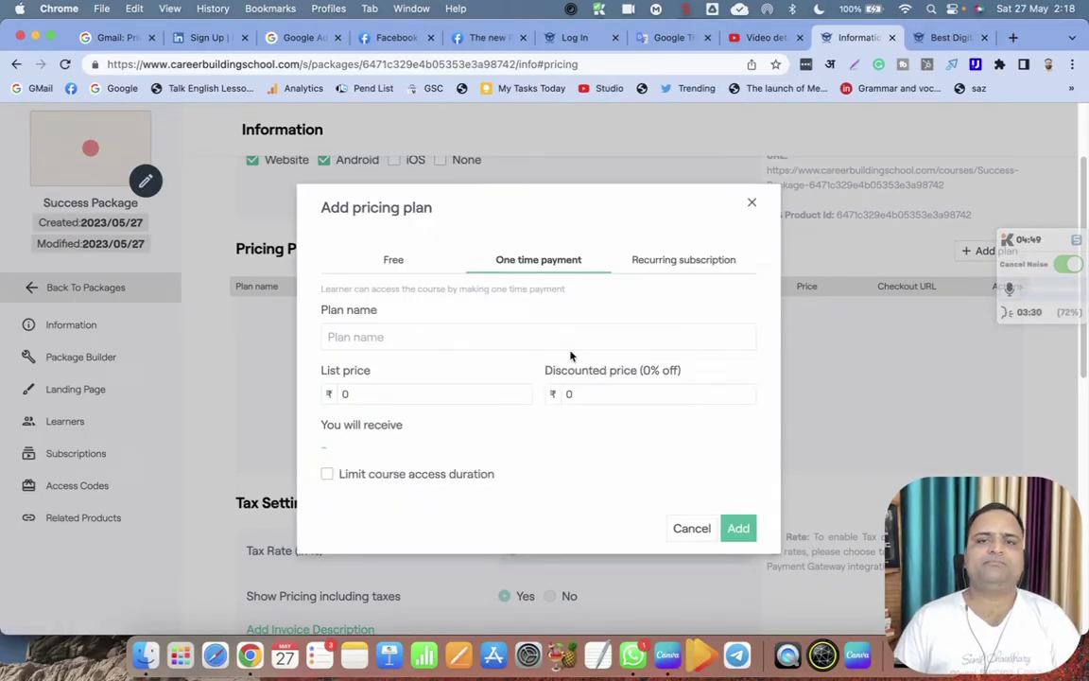
click(391, 259)
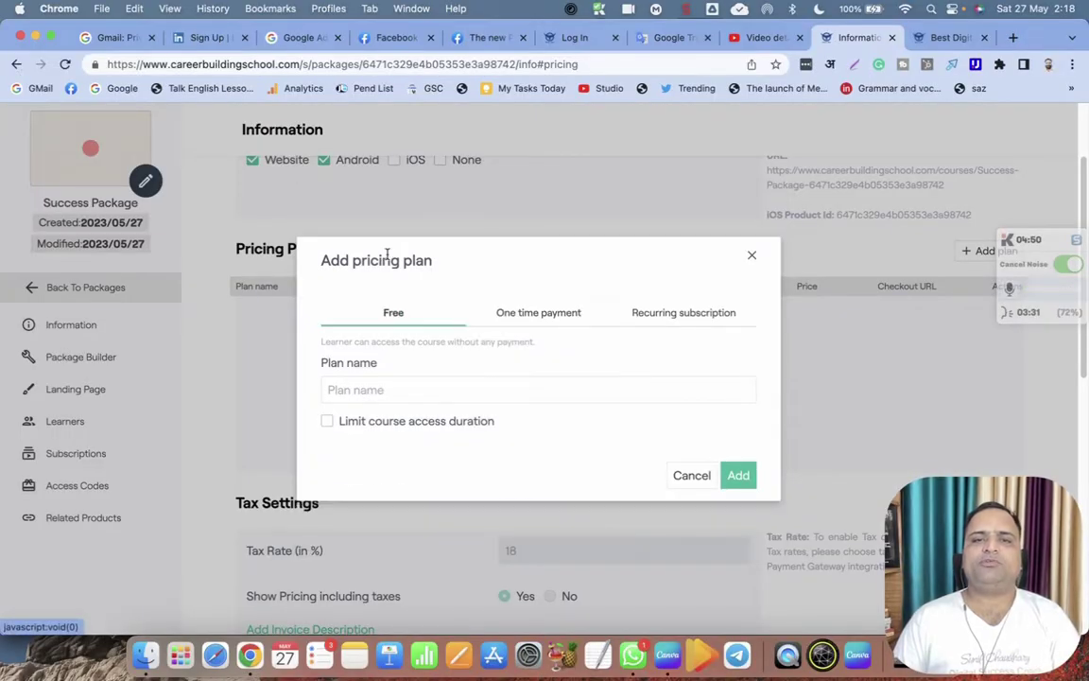
click(511, 313)
Name the plan Special with list price 49999 and discounted price 39999
click(357, 338)
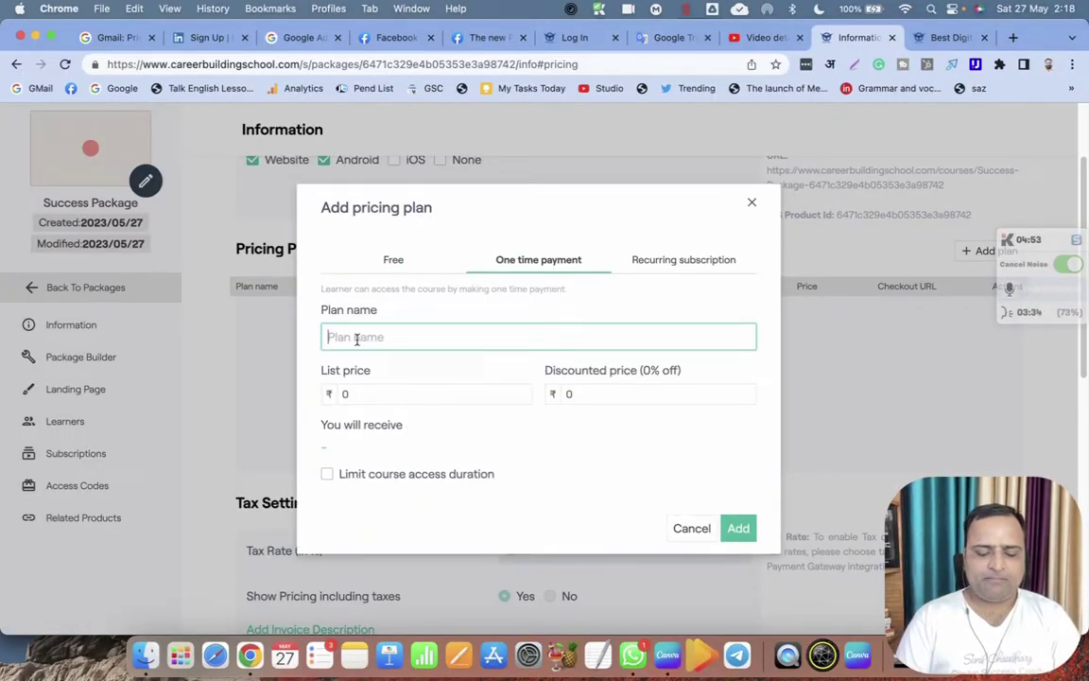
text(Special)
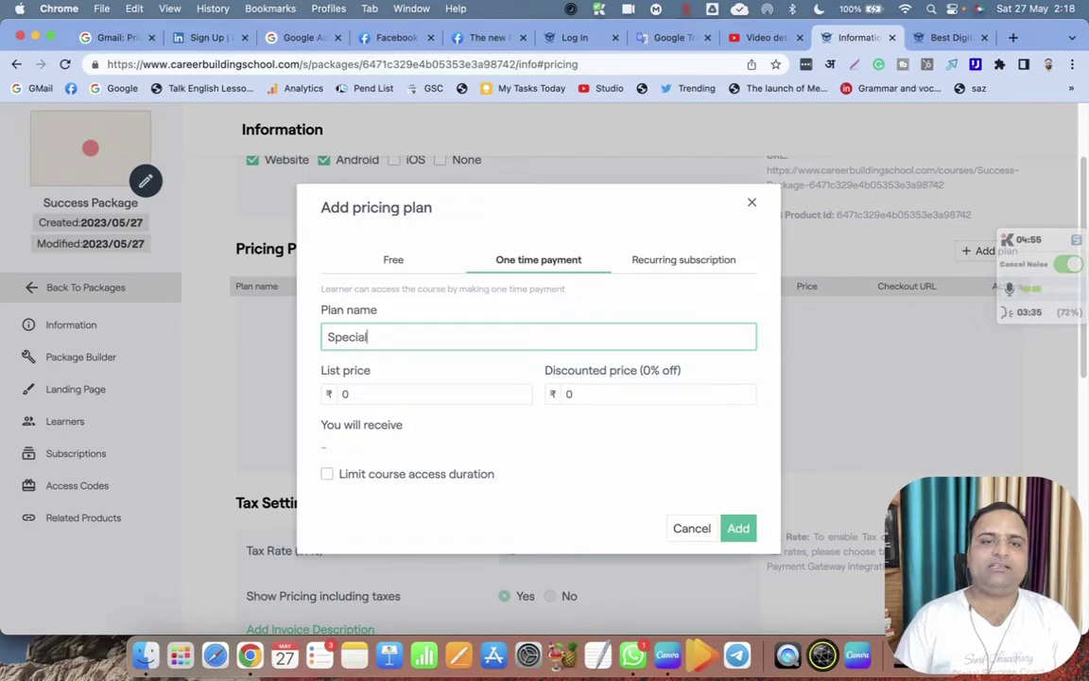
key(Tab)
text(4999)
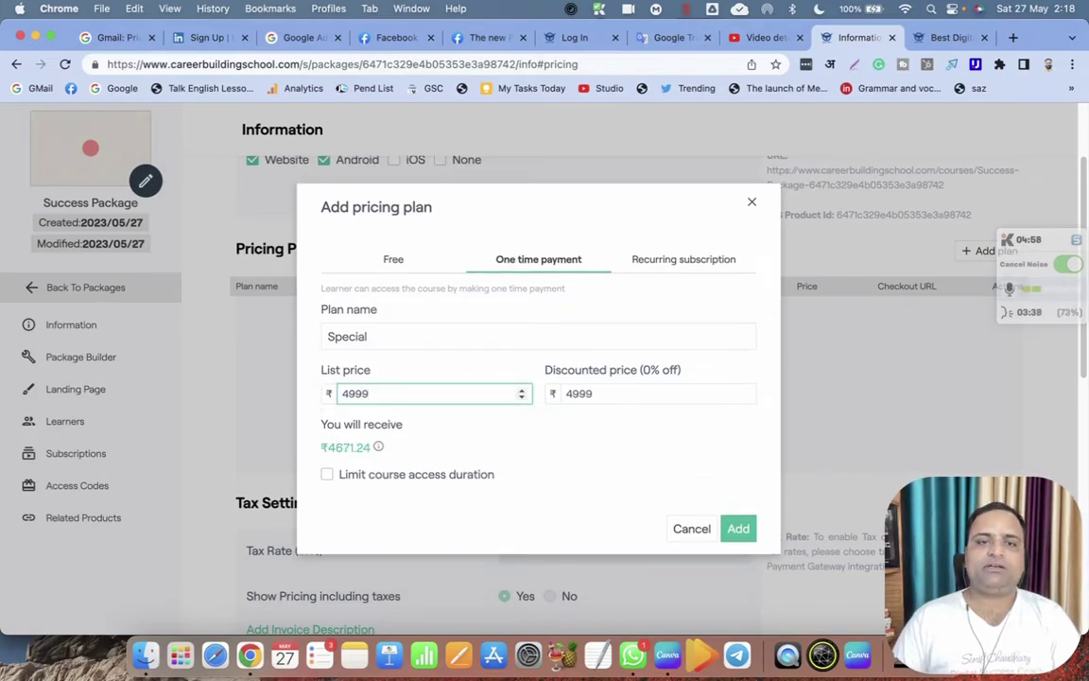
text(9)
key(Tab)
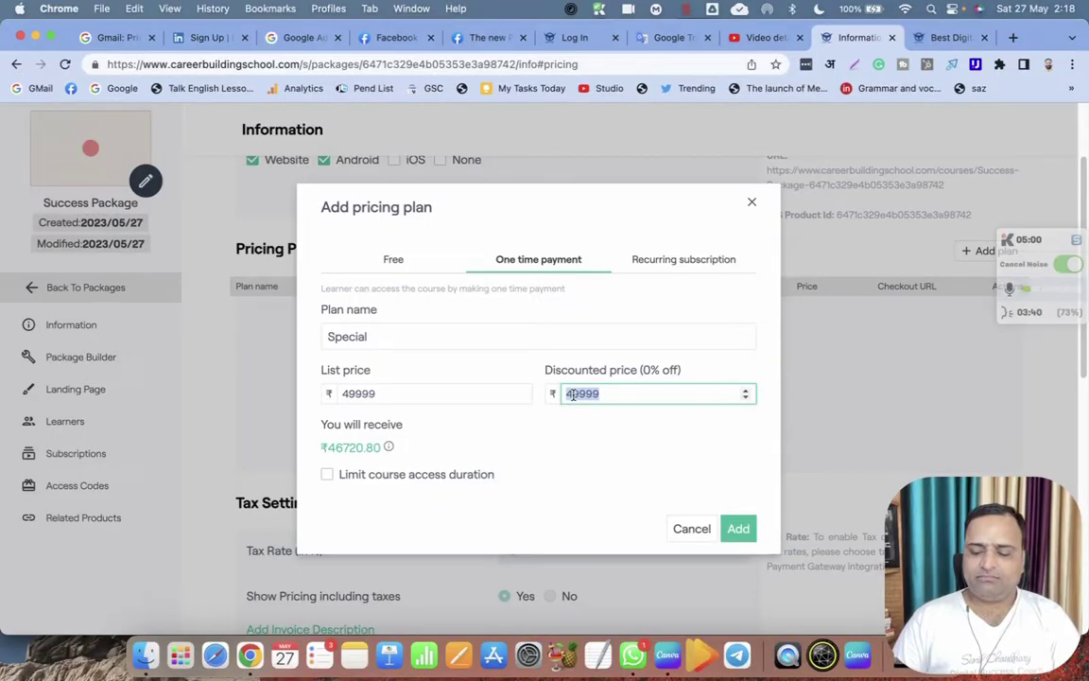
text(999)
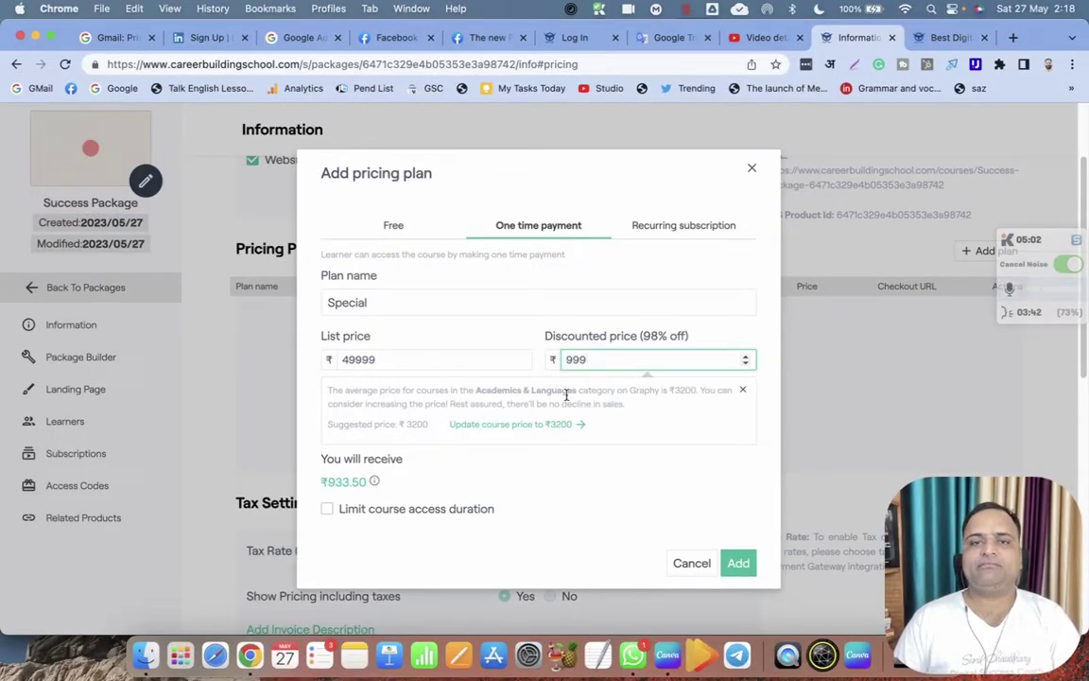
text(499)
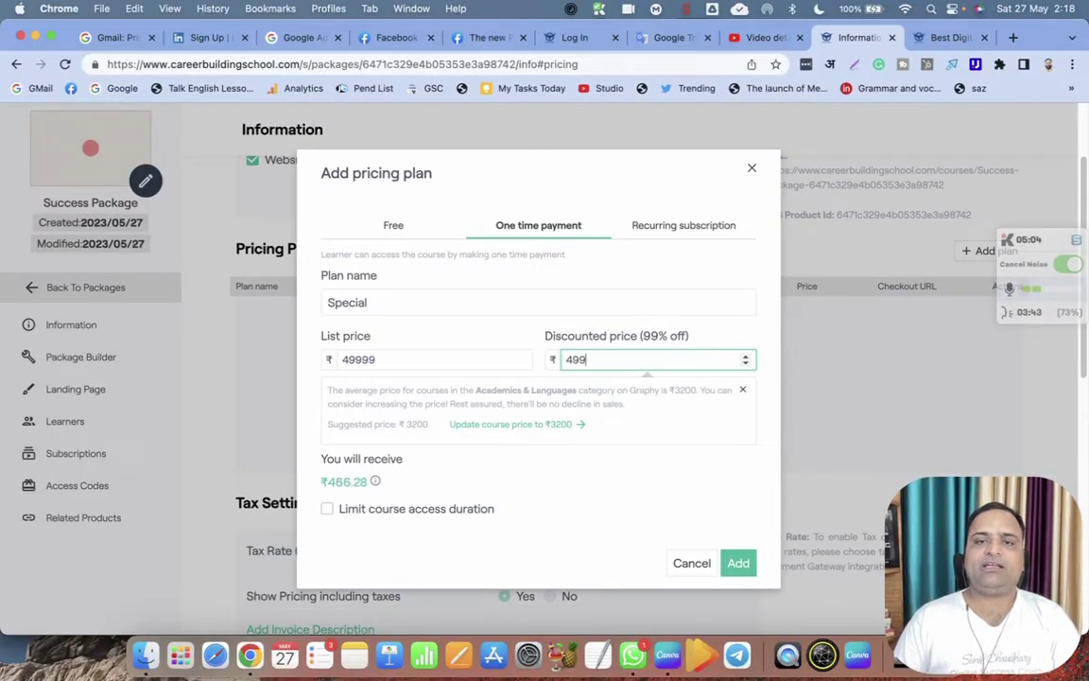
text(39)
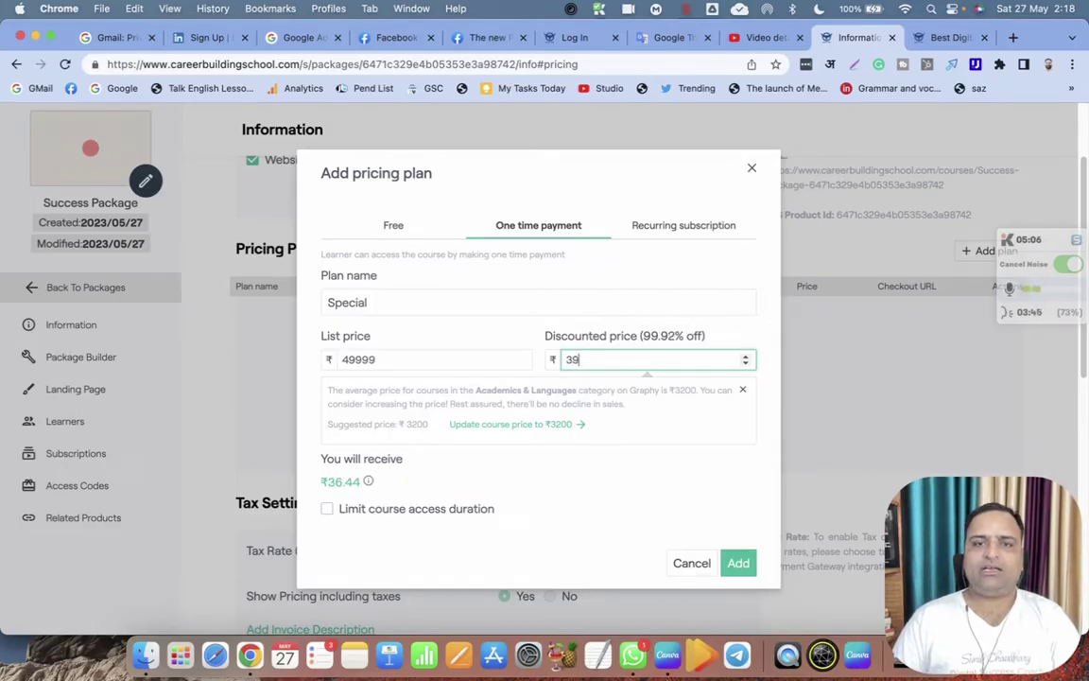
text(999)
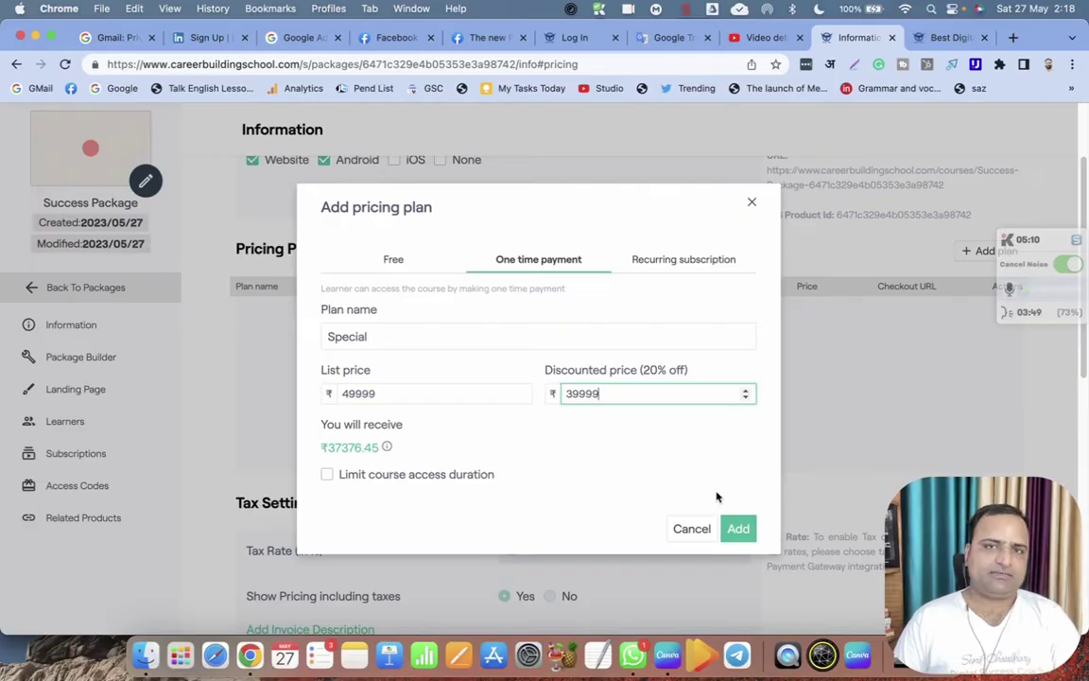
Add the Special plan, change the category to Testing, save, and select the public link
click(738, 527)
scroll(740, 533, down, 5)
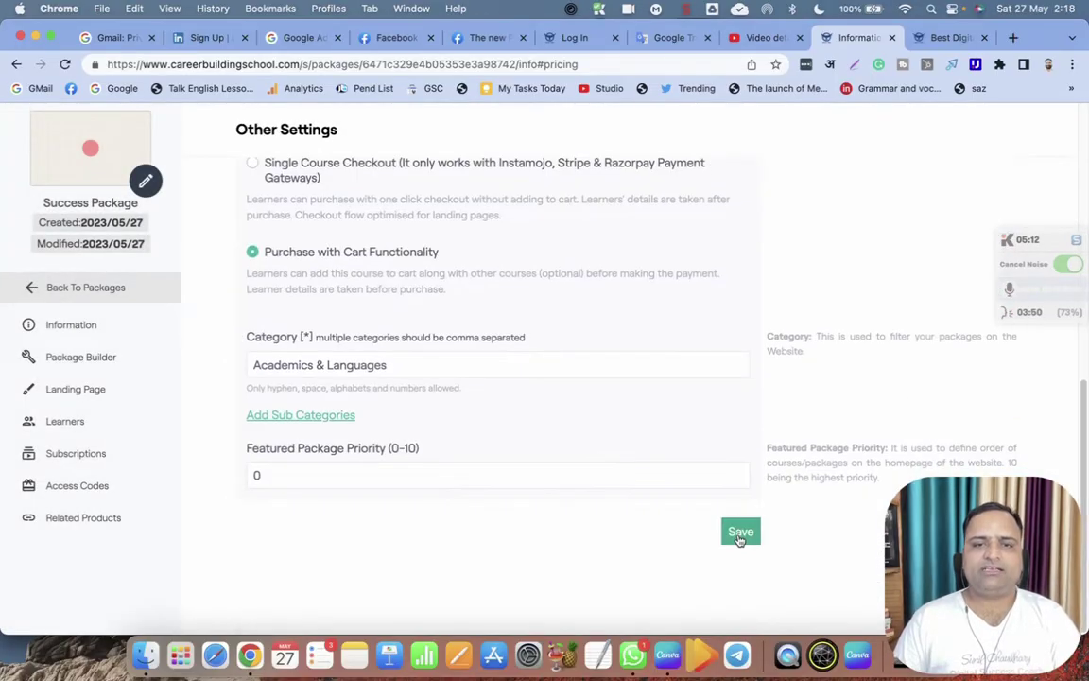
triple_click(327, 364)
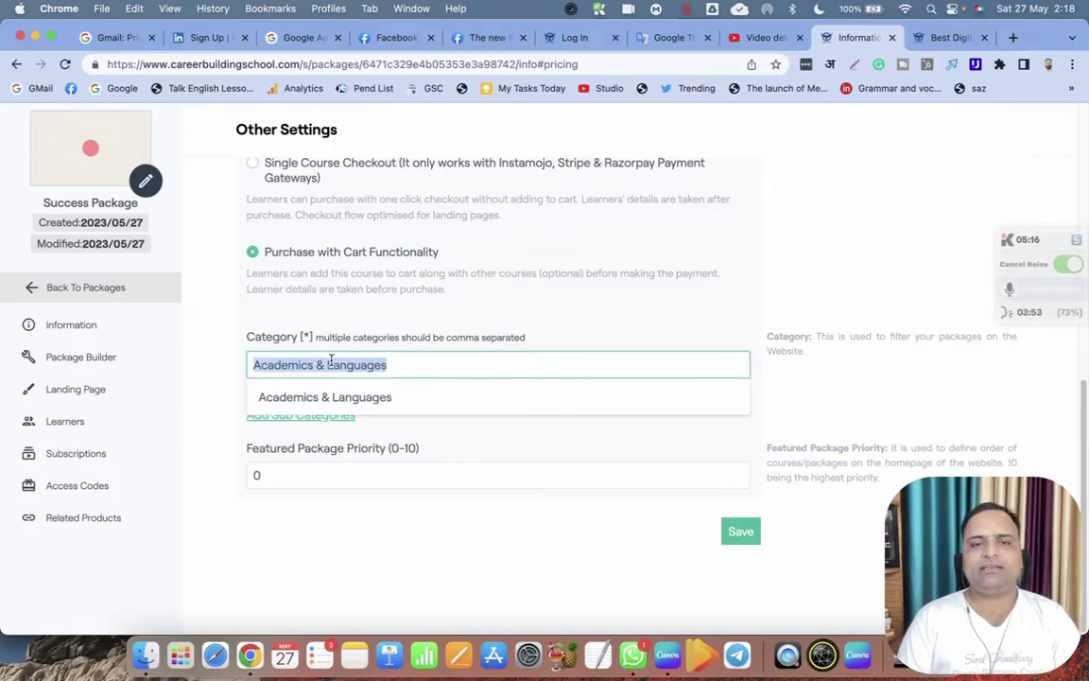
text(Testing)
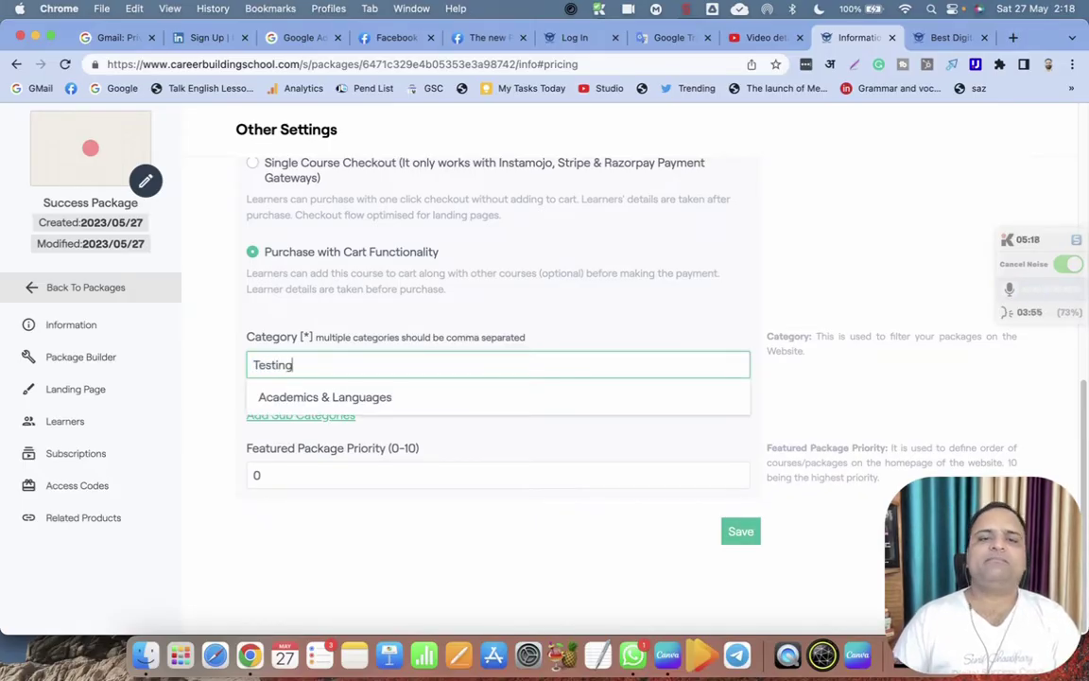
click(741, 530)
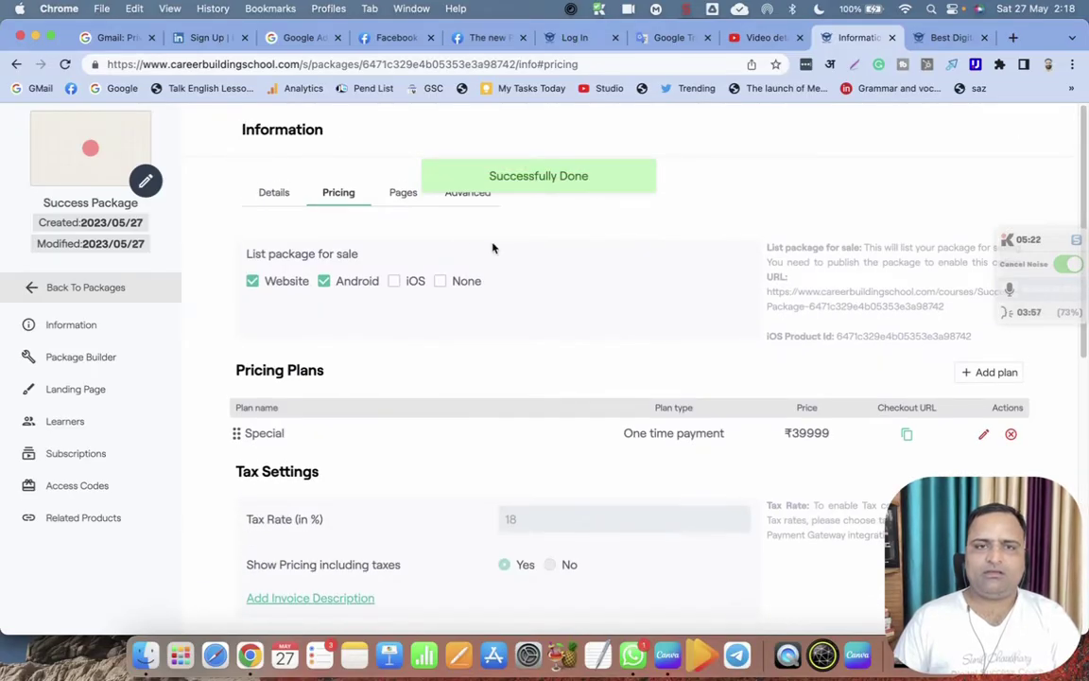
drag(830, 305, 771, 283)
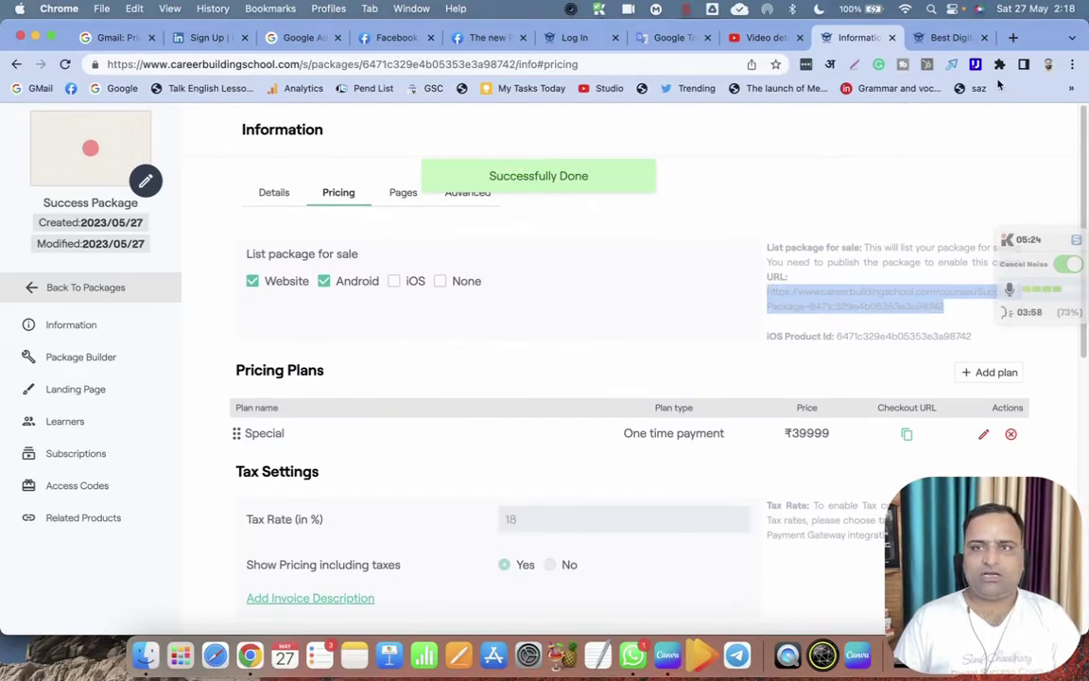
Open the copied Success Package link in the store tab
key(ctrl+Tab)
key(ctrl+l)
key(ctrl+v)
key(Return)
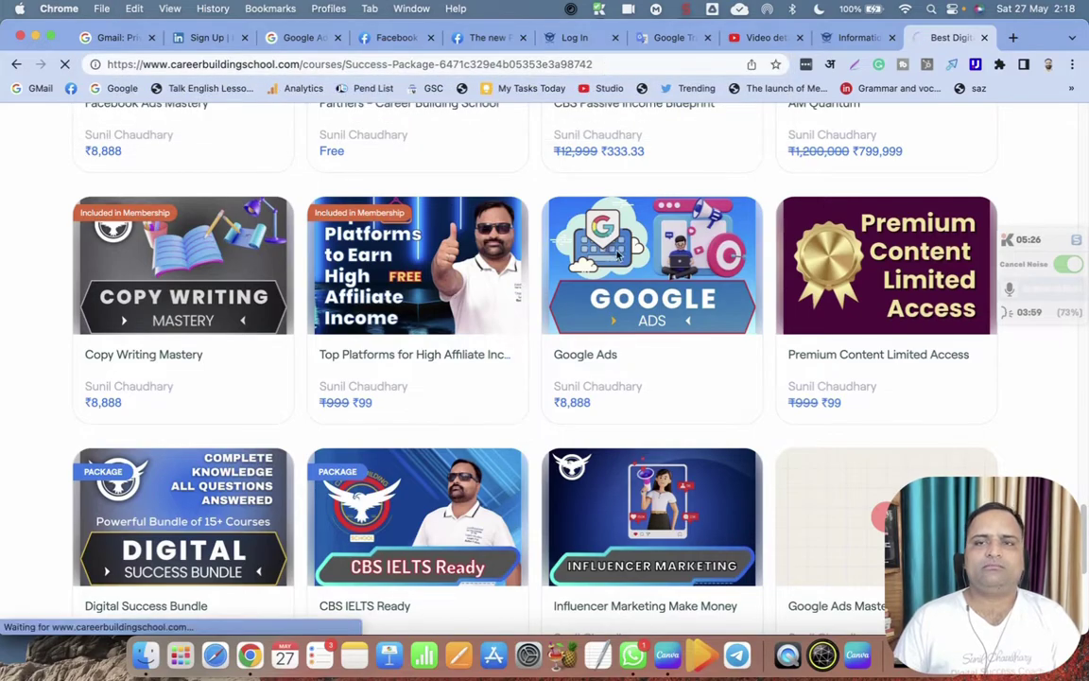
Scroll through the sales page reviewing the ₹39,999 offer and three included courses
scroll(638, 341, down, 5)
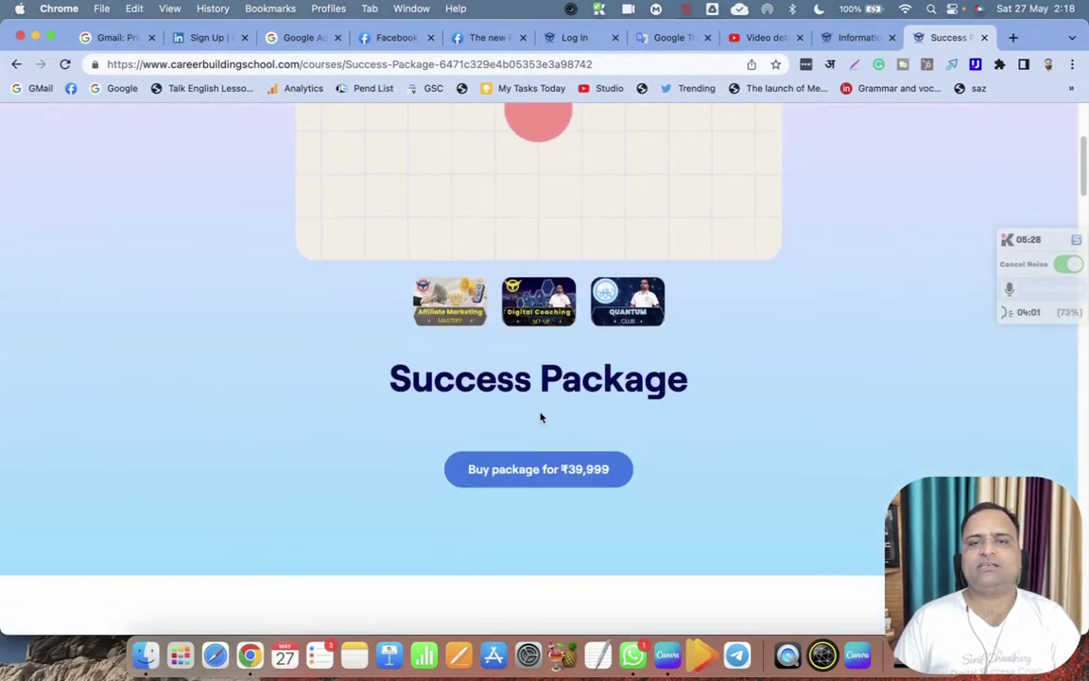
scroll(469, 329, down, 7)
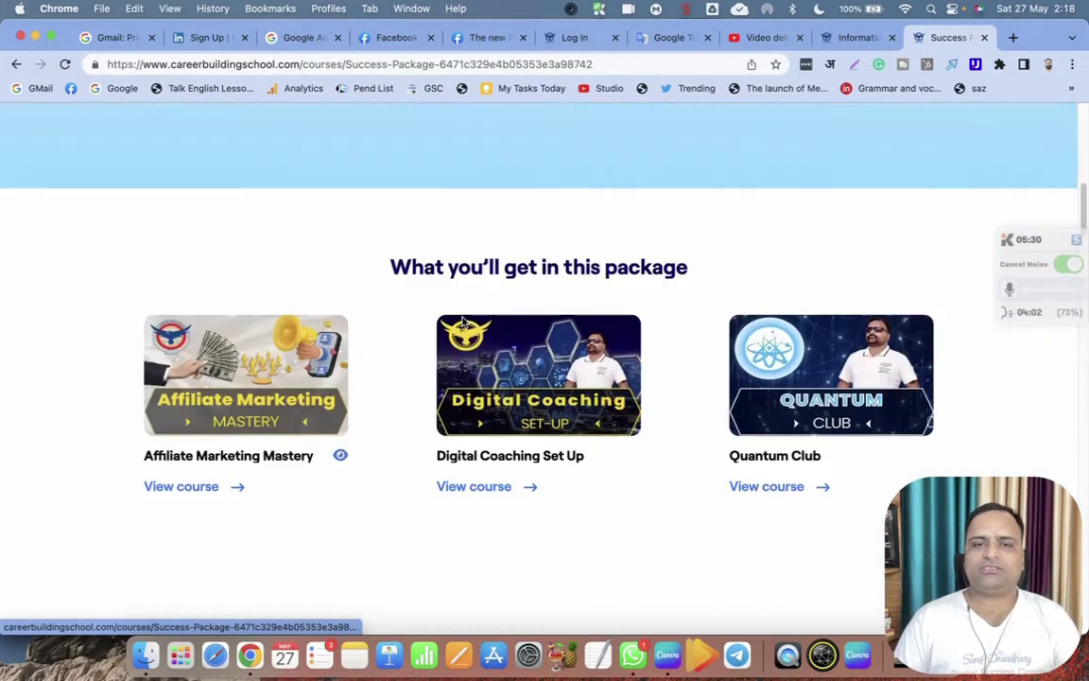
scroll(469, 328, up, 2)
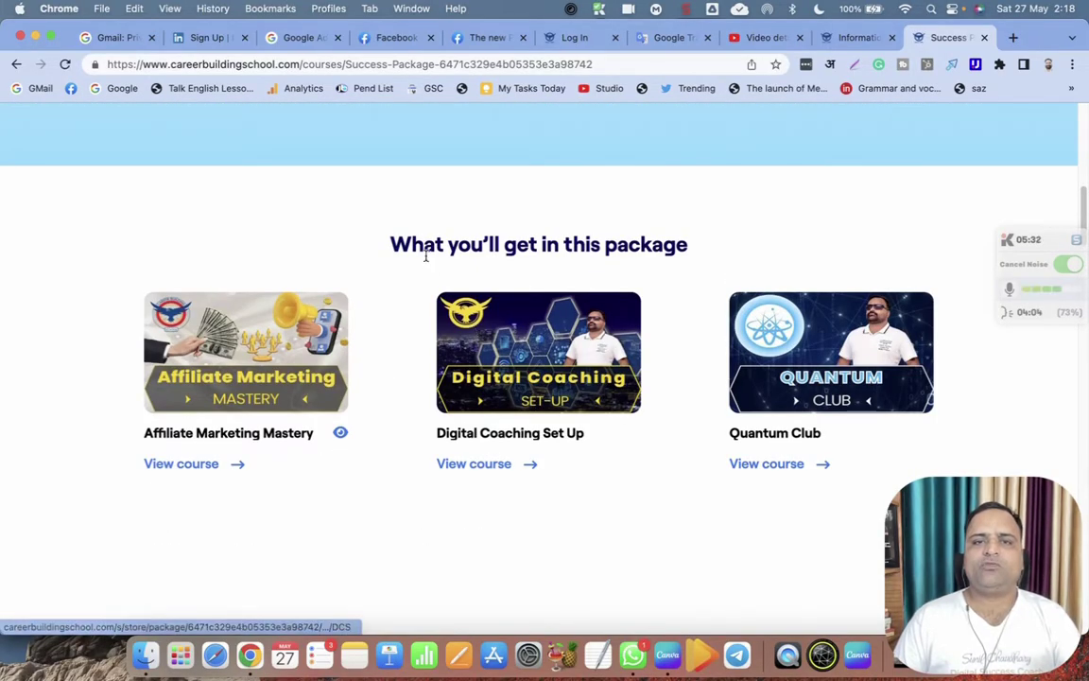
scroll(524, 372, down, 2)
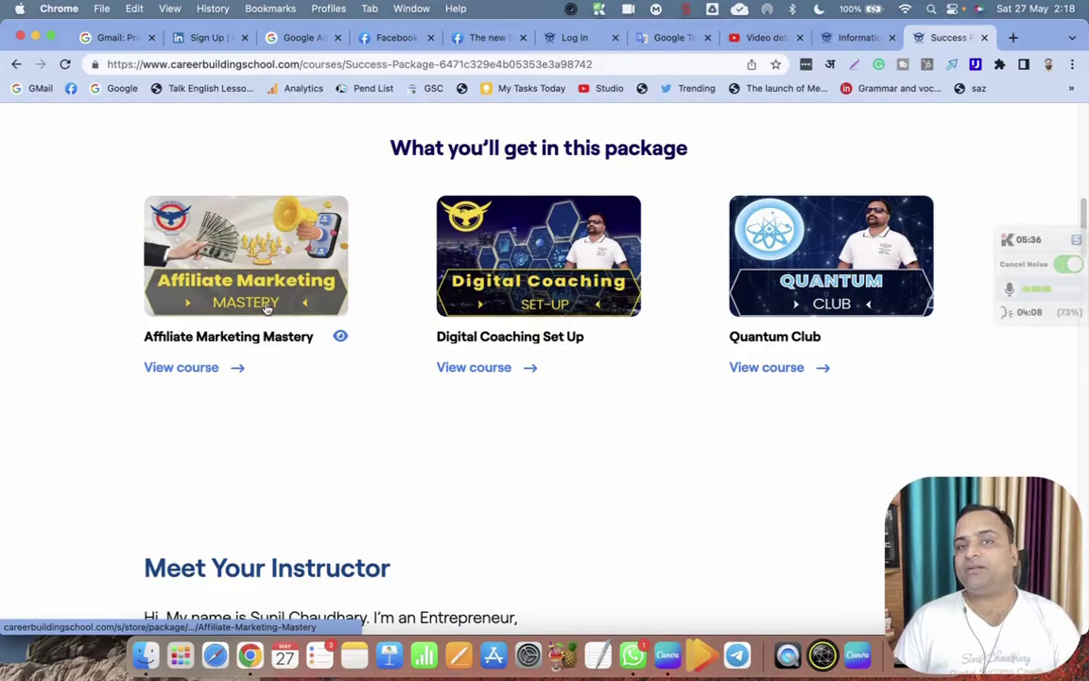
scroll(396, 371, up, 3)
scroll(589, 359, up, 2)
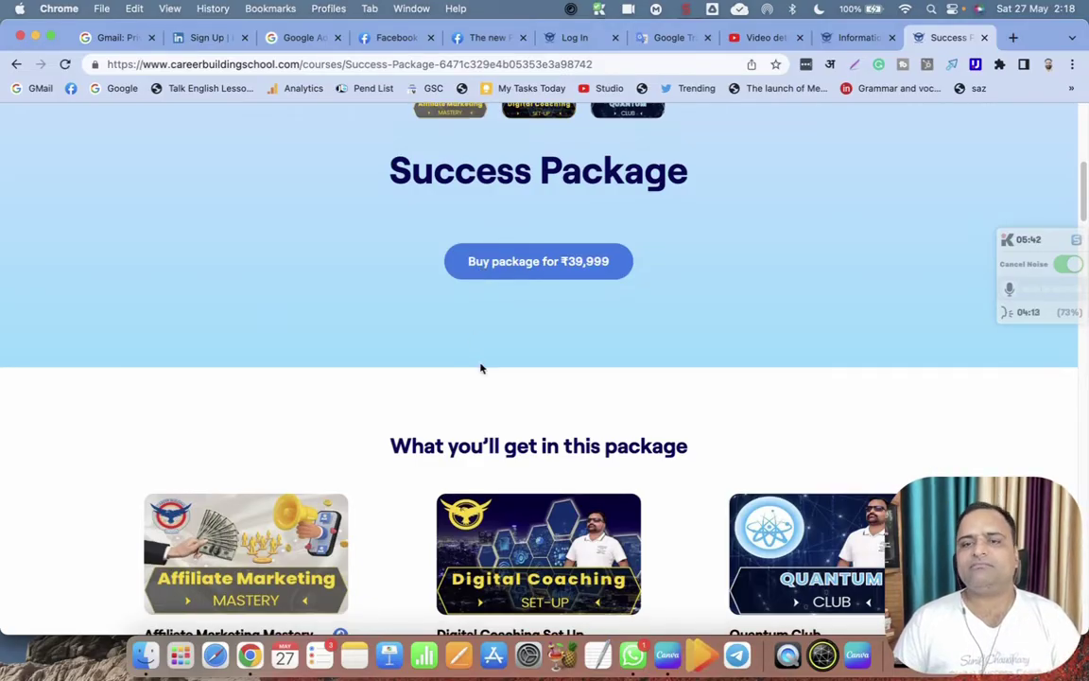
scroll(479, 367, down, 3)
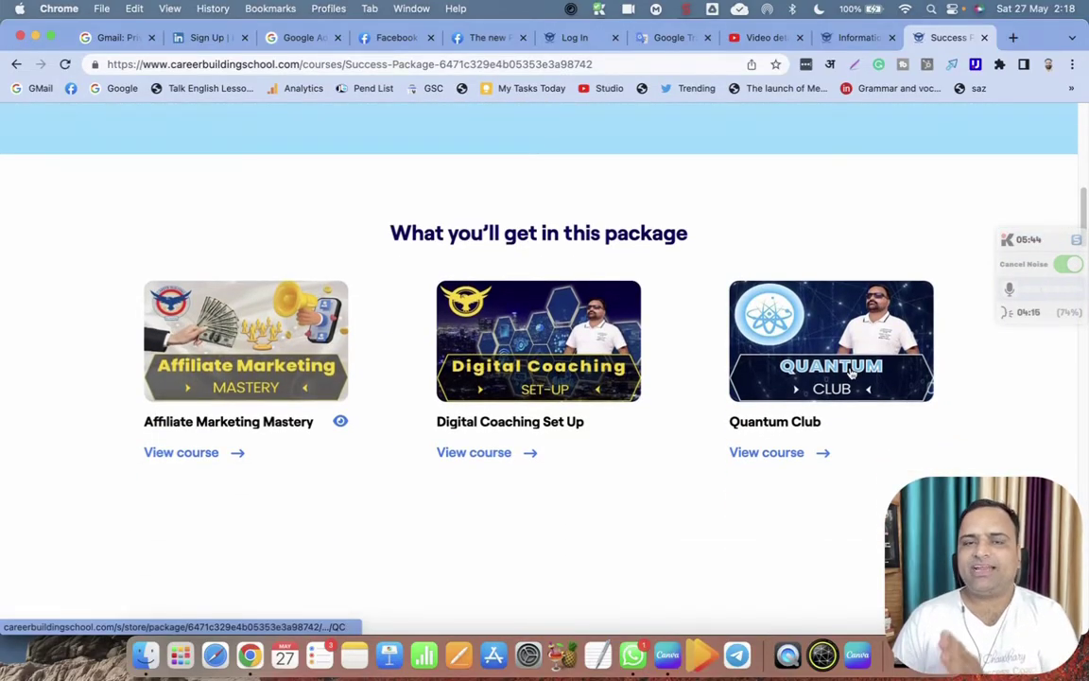
scroll(848, 378, up, 3)
scroll(843, 387, down, 3)
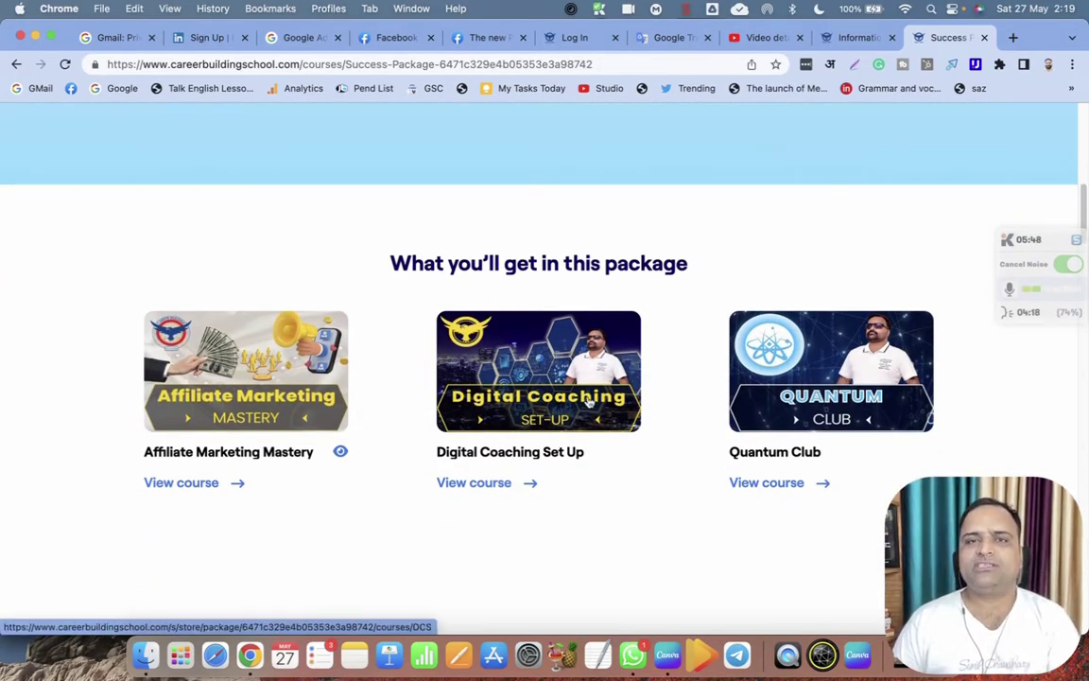
scroll(654, 401, up, 2)
scroll(626, 293, up, 5)
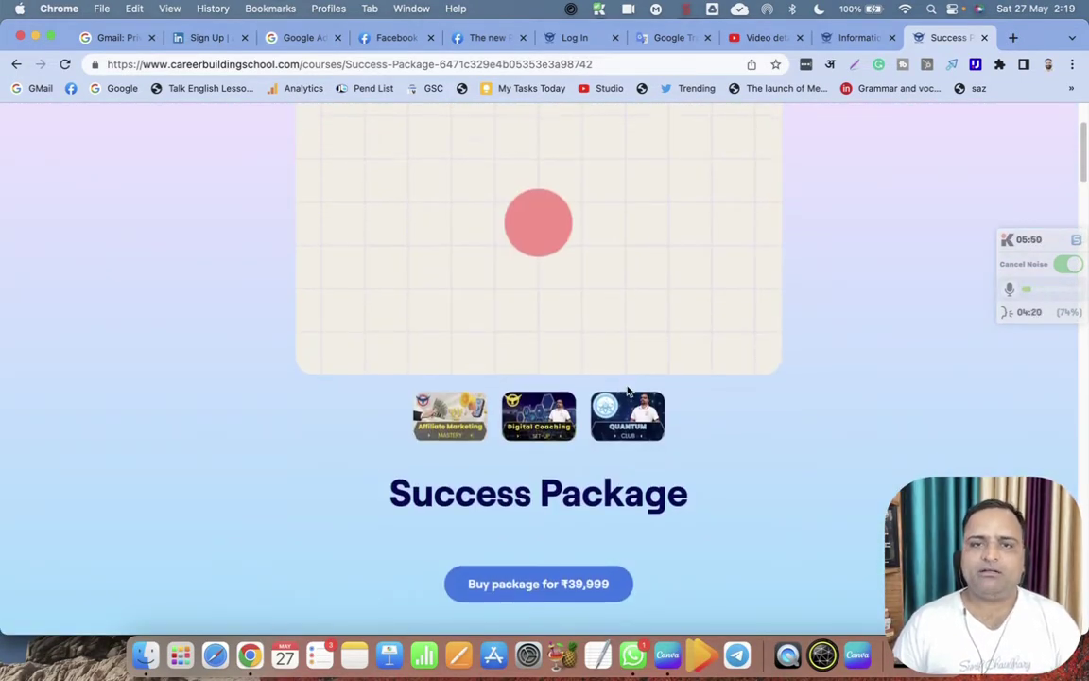
scroll(626, 390, down, 2)
scroll(626, 391, down, 1)
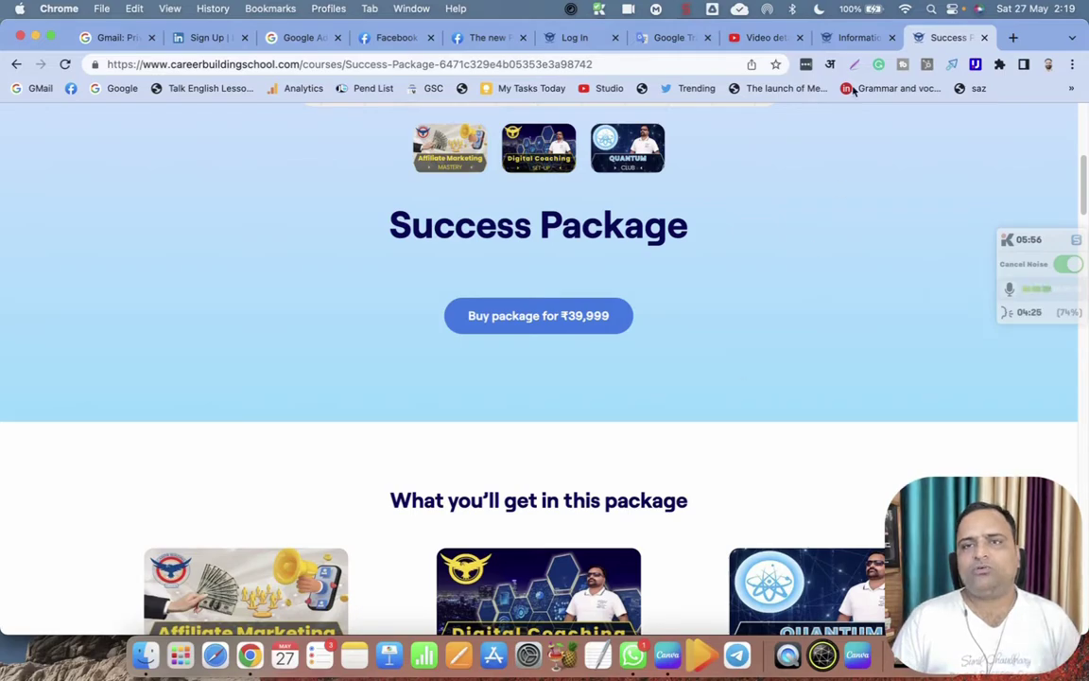
In Package Builder, drop Digital Coaching Set Up for existing learners too, keeping Affiliate Marketing Mastery and Quantum Club
click(854, 37)
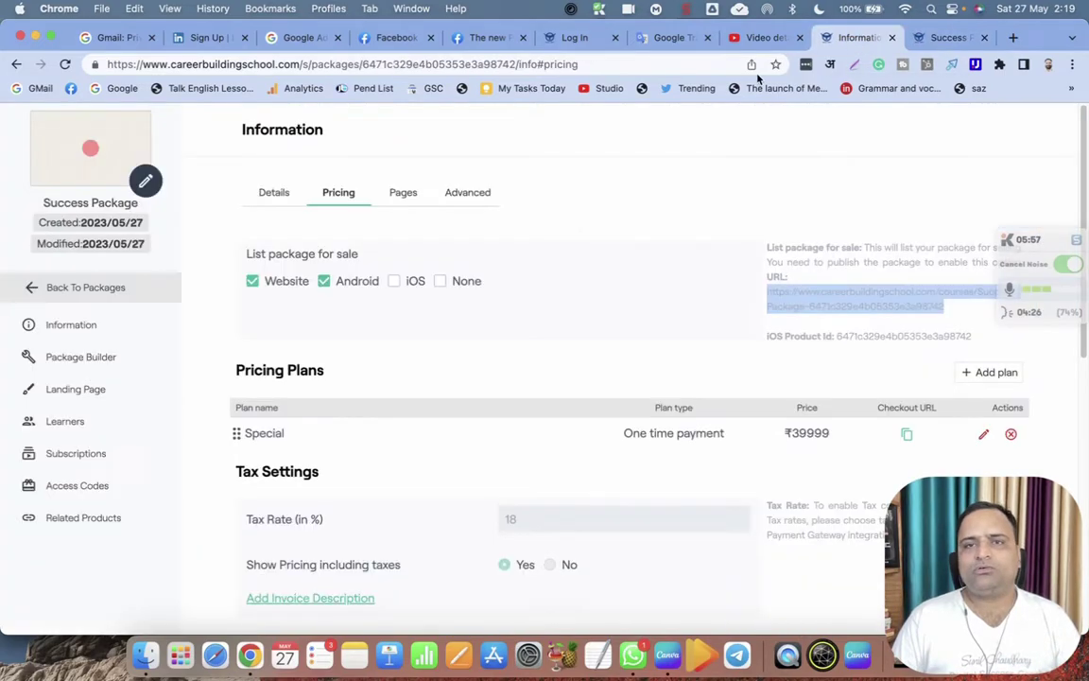
click(81, 363)
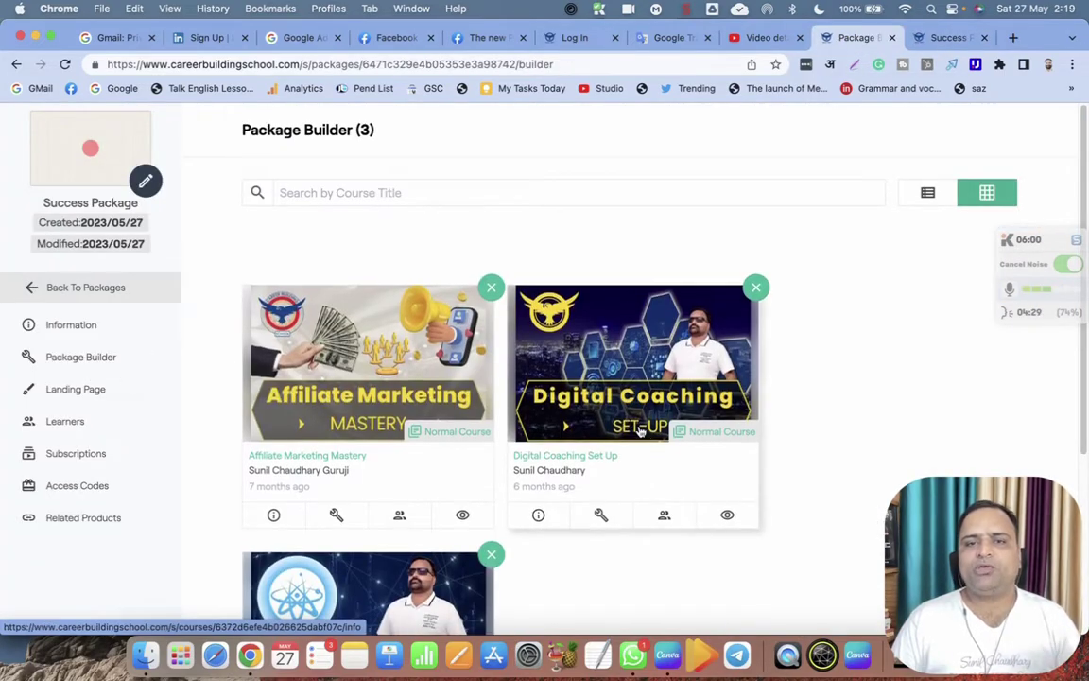
scroll(785, 303, down, 2)
click(756, 212)
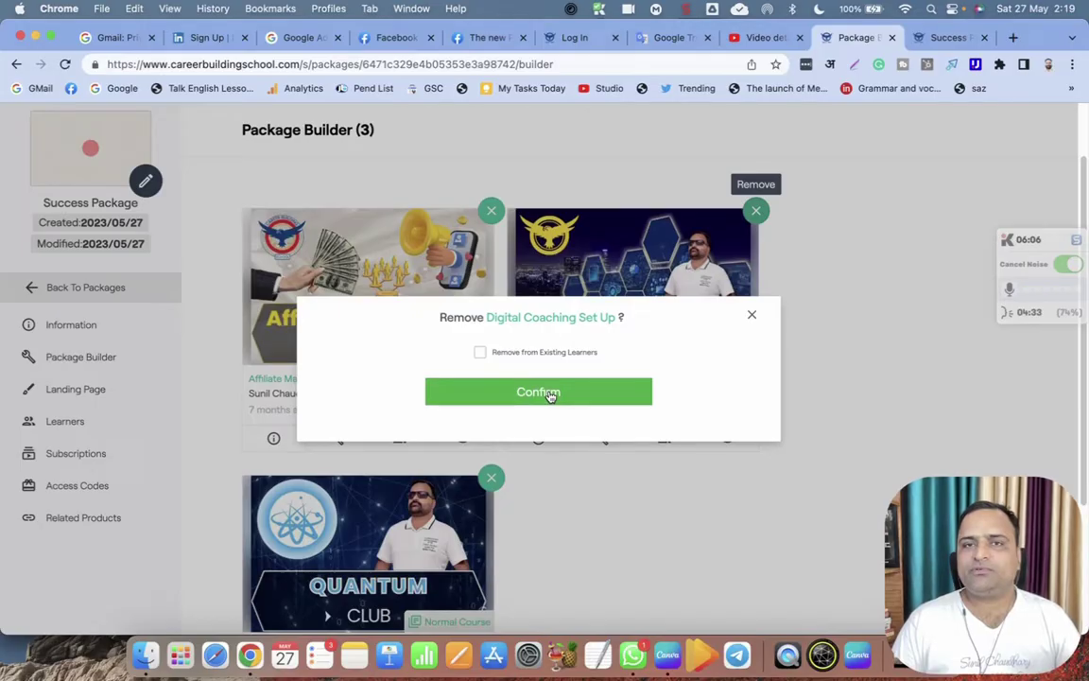
scroll(578, 482, up, 2)
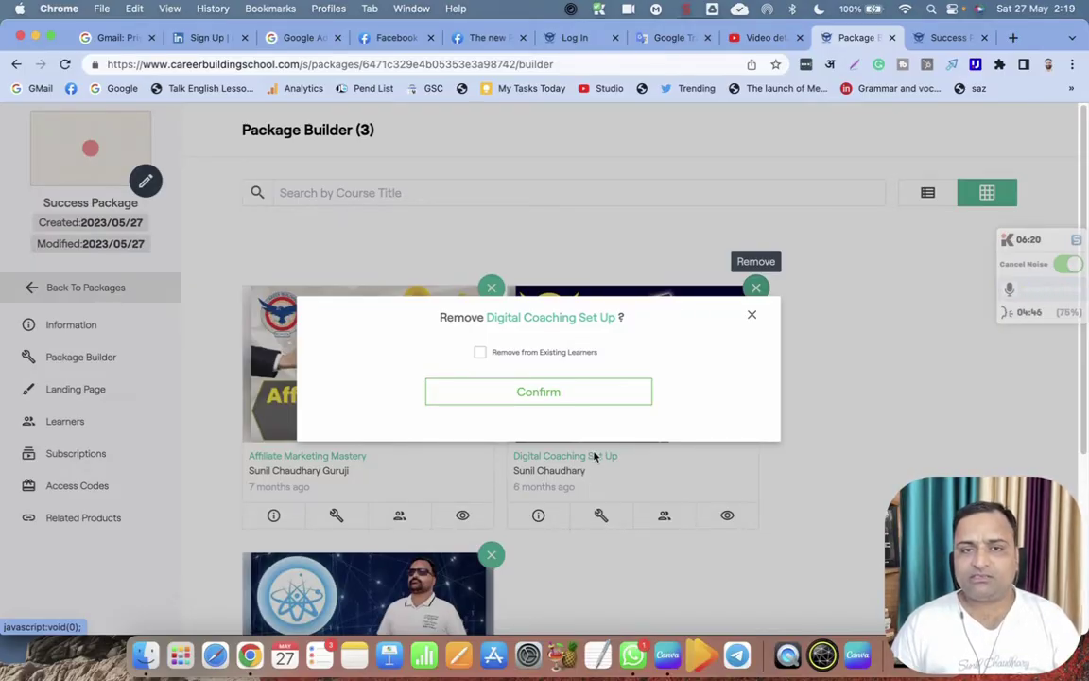
click(481, 355)
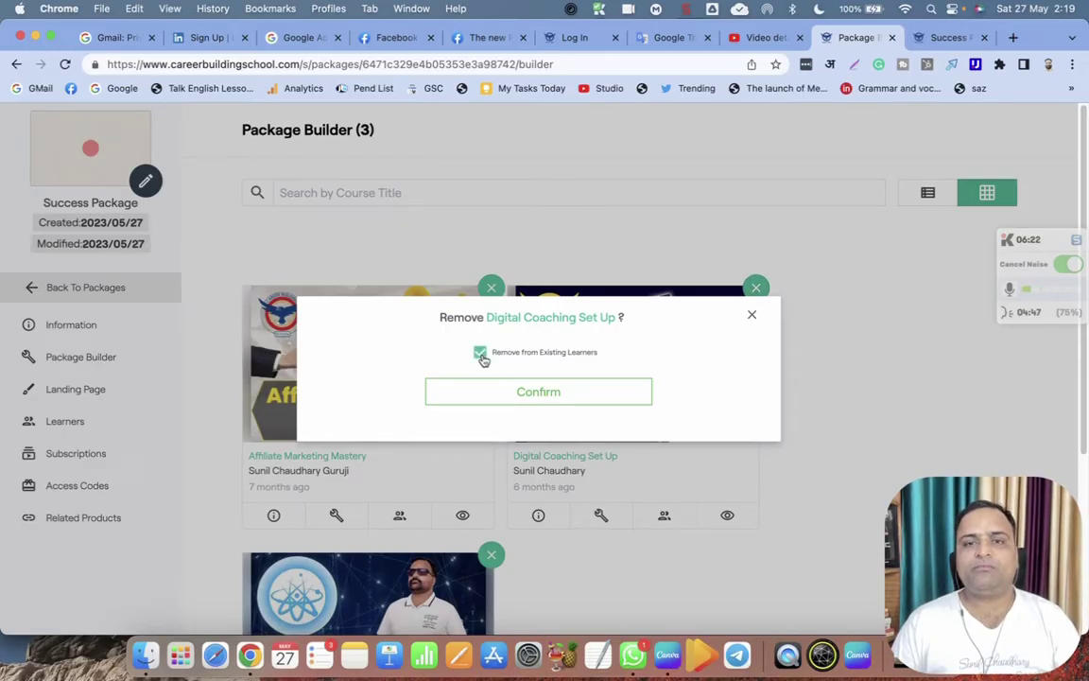
click(557, 393)
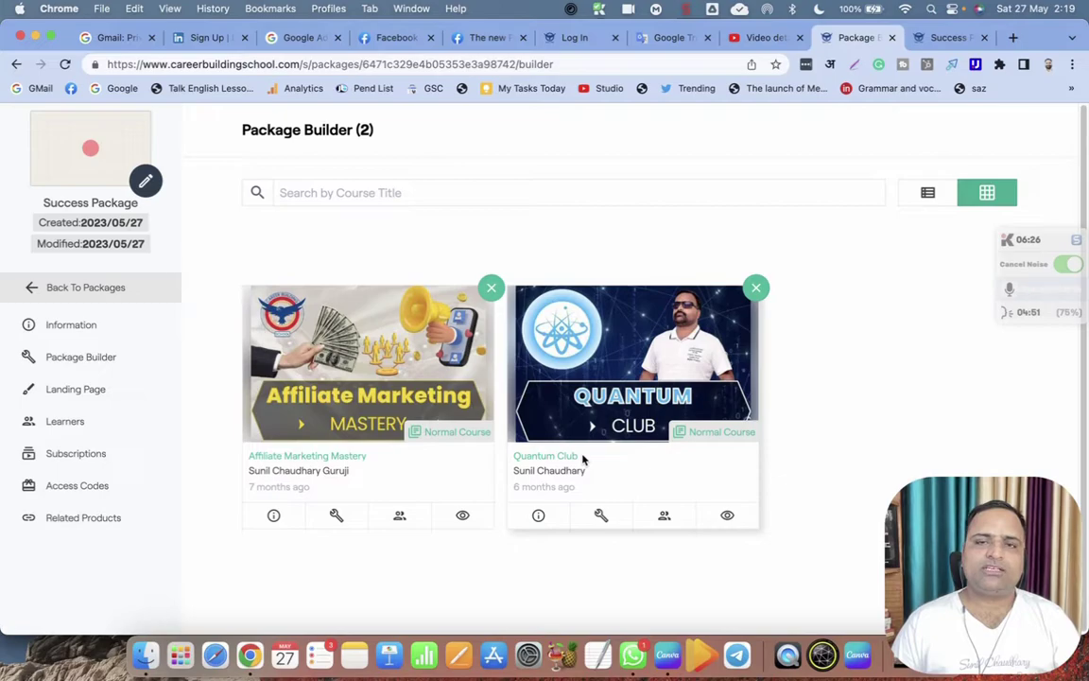
Search 'empire' and add CBS Digital Empire to the package, assigning it to existing learners
click(441, 198)
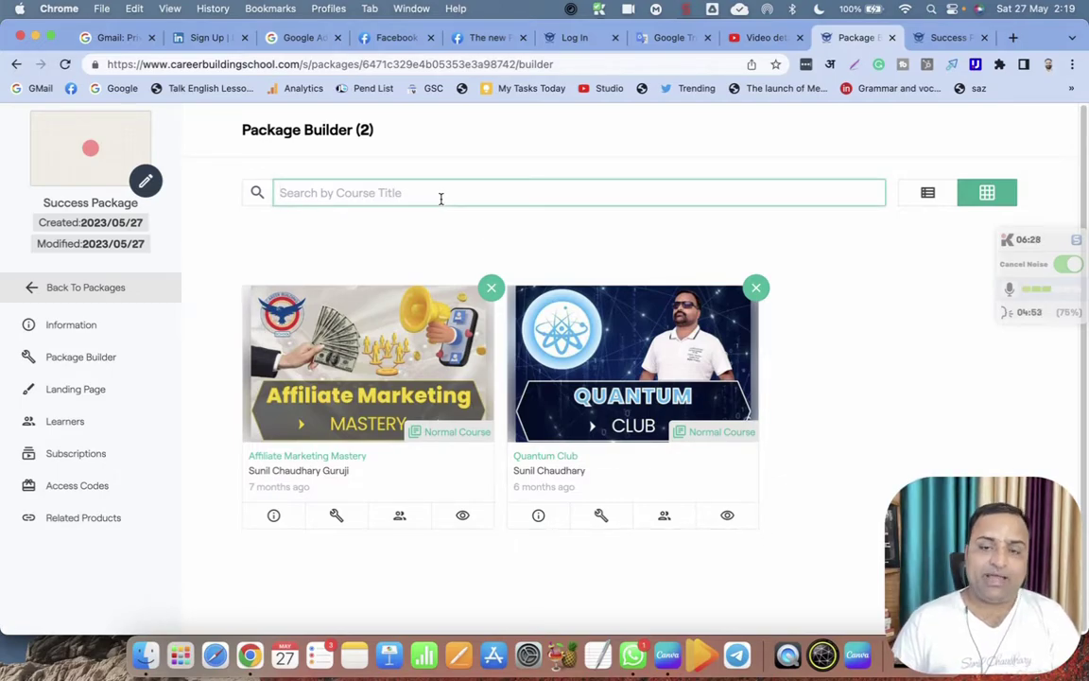
text(emp)
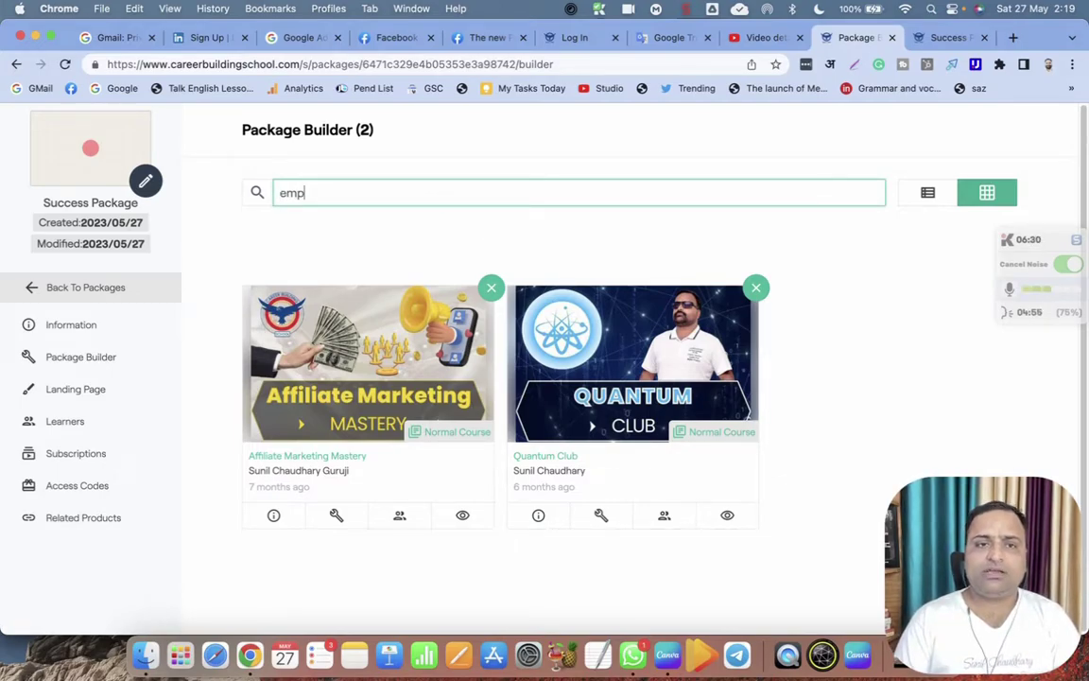
text(ire)
click(492, 234)
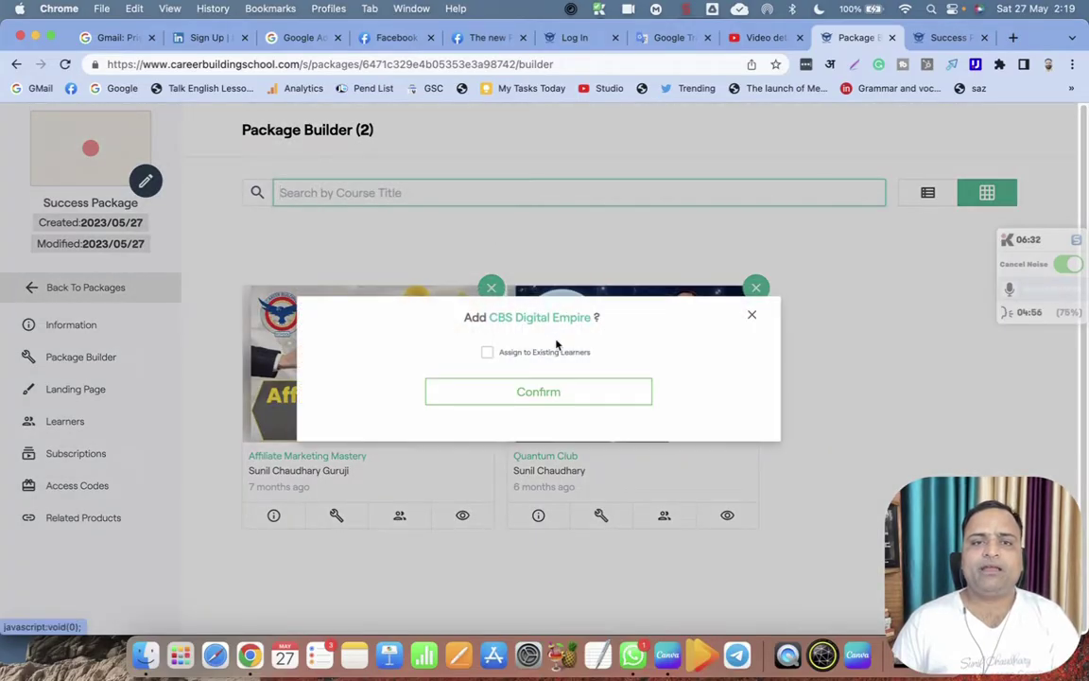
click(488, 354)
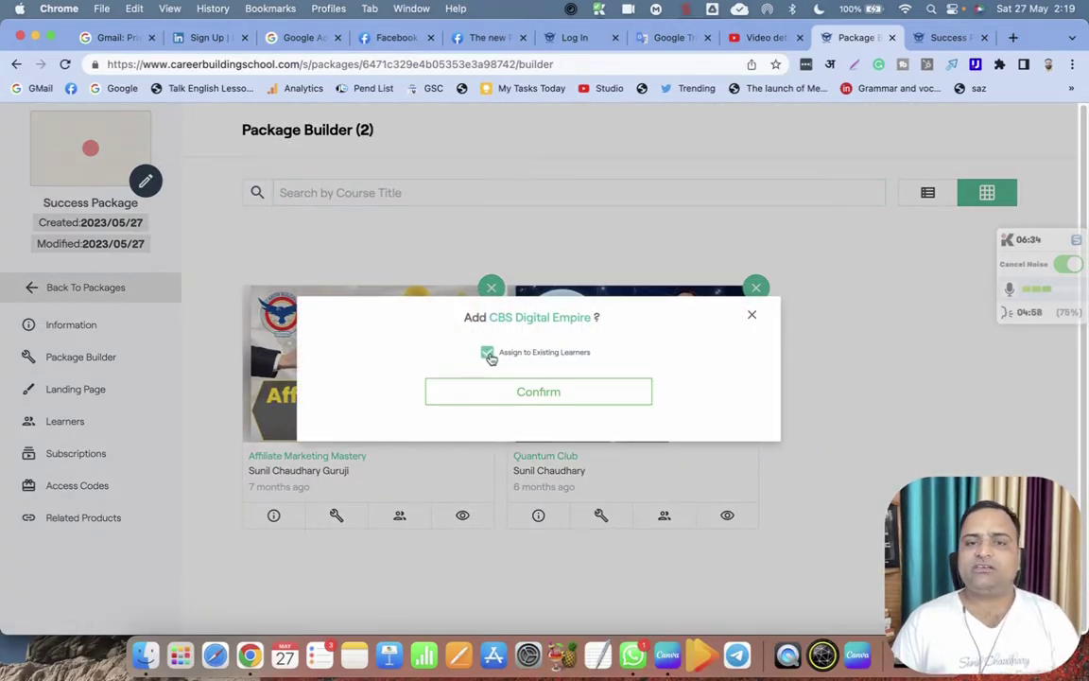
click(542, 391)
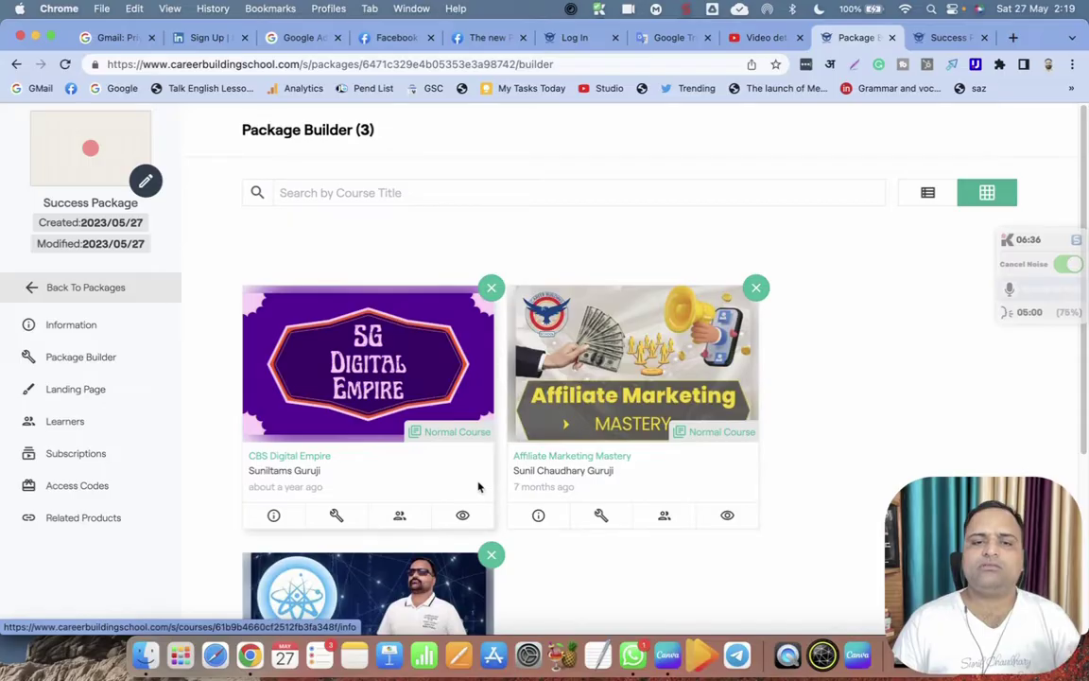
click(438, 190)
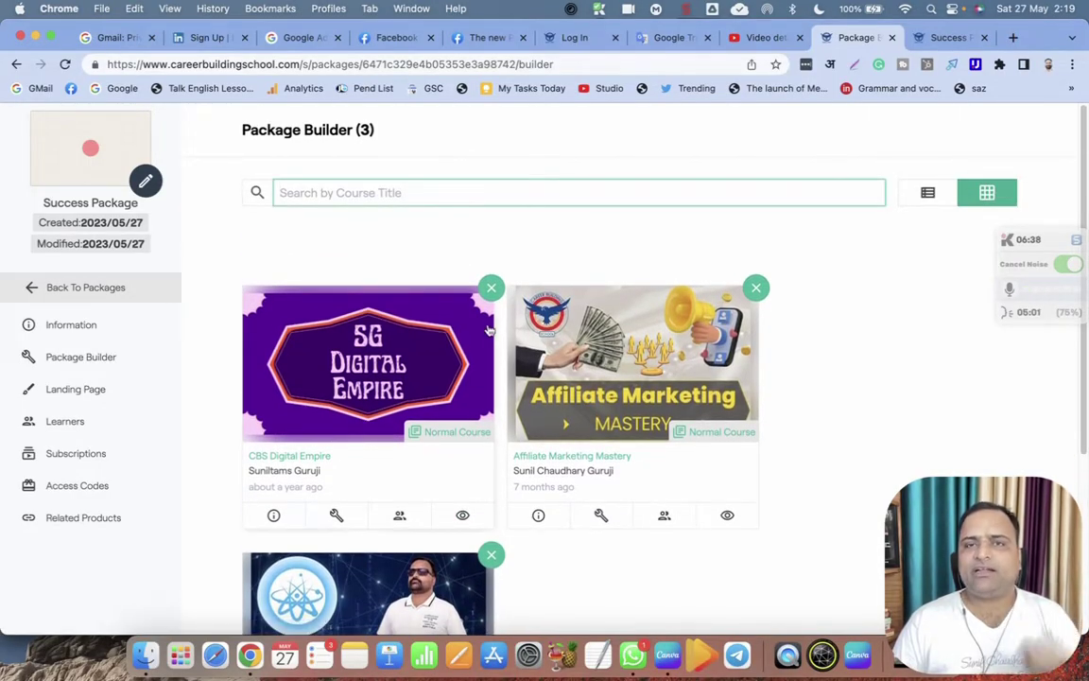